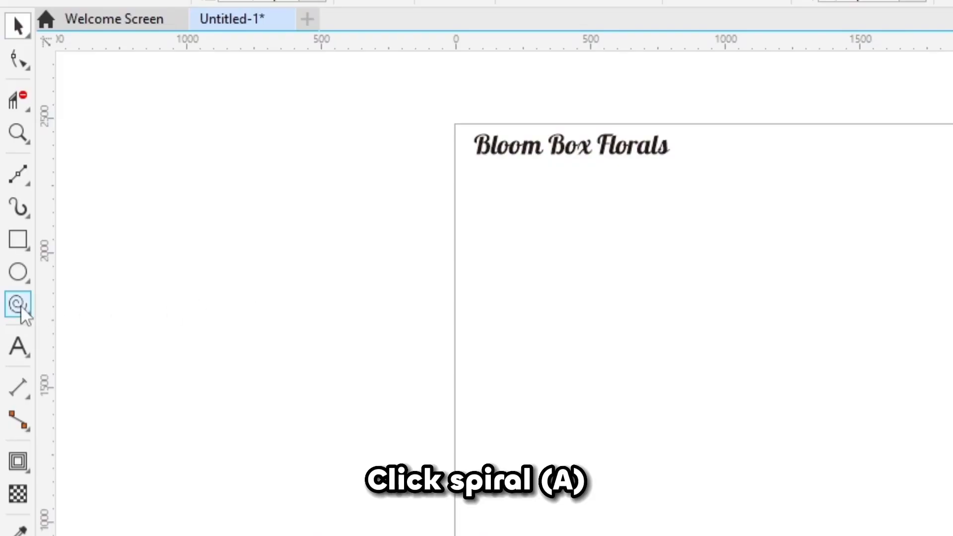
Draw a flat two-turn spiral about 269 by 84 px near the page's upper middle and shift it slightly down and to the right
click(19, 305)
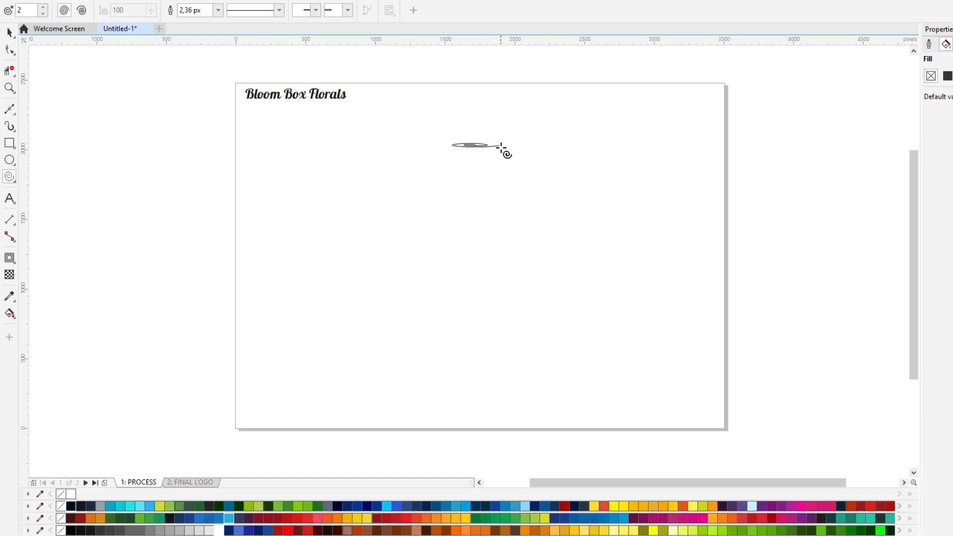
drag(501, 146, 518, 173)
scroll(464, 166, up, 1)
key(space)
scroll(466, 136, up, 1)
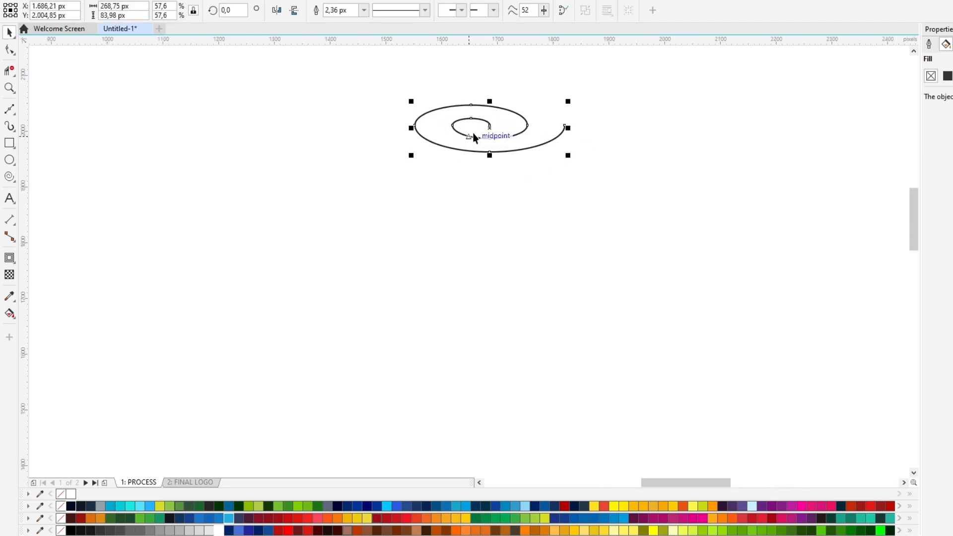
click(484, 140)
drag(491, 139, 512, 149)
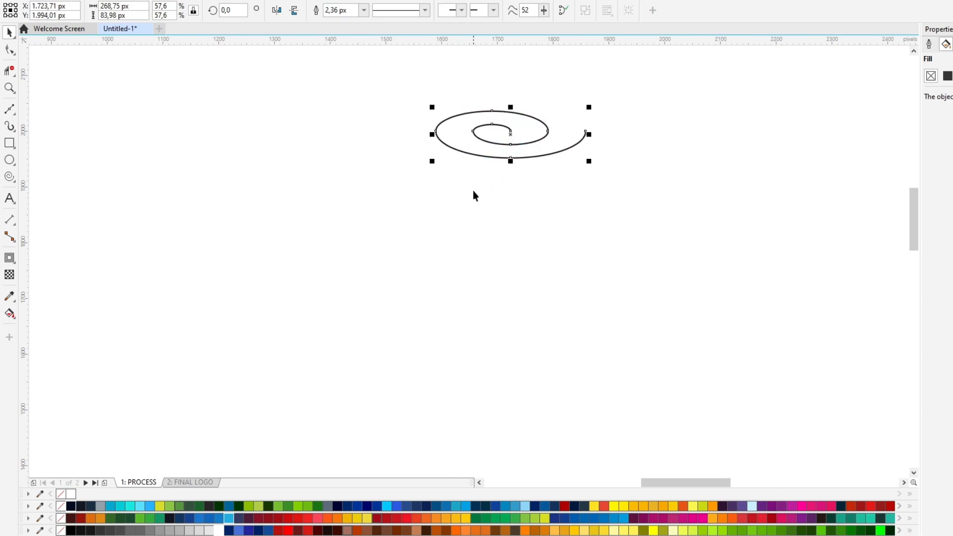
Draw a square about 269 px wide hanging below the spiral, with its top edge spanning the spiral's outer left and right ends
click(10, 143)
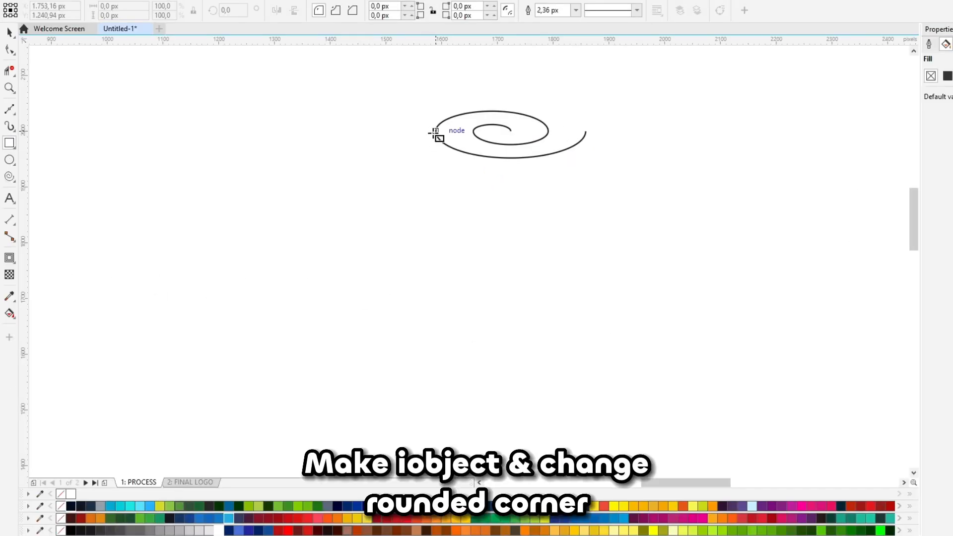
drag(435, 133, 586, 132)
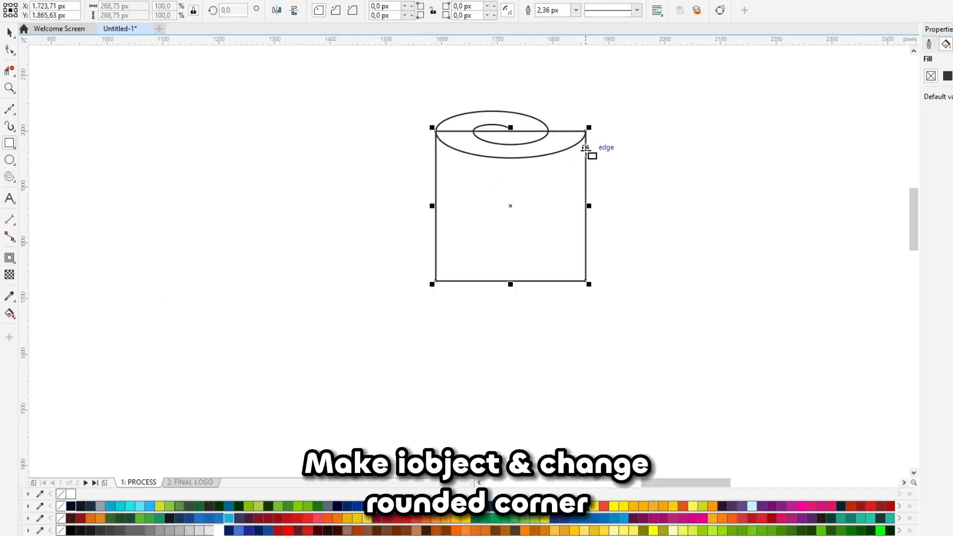
key(space)
Round both bottom corners of the square to a 142 px radius, keeping the top corners sharp
click(437, 13)
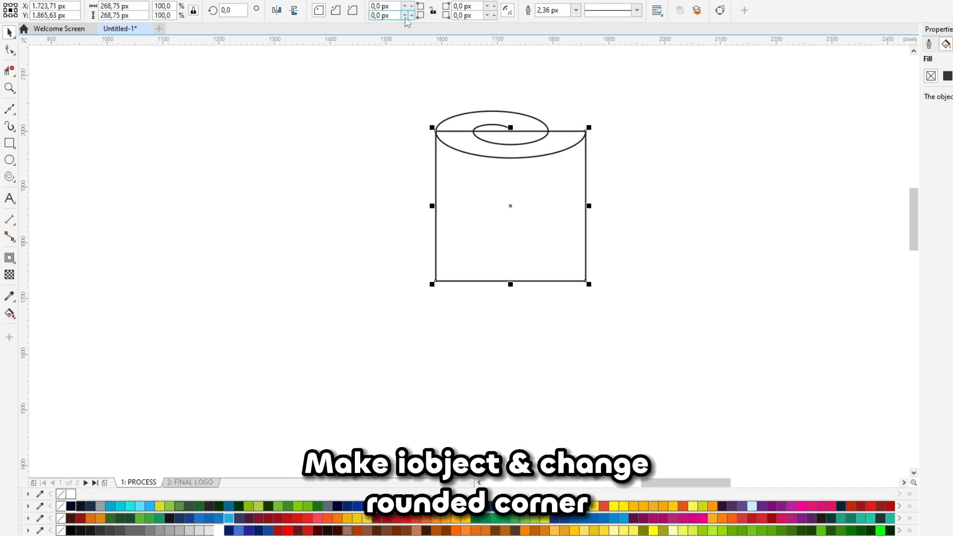
click(412, 16)
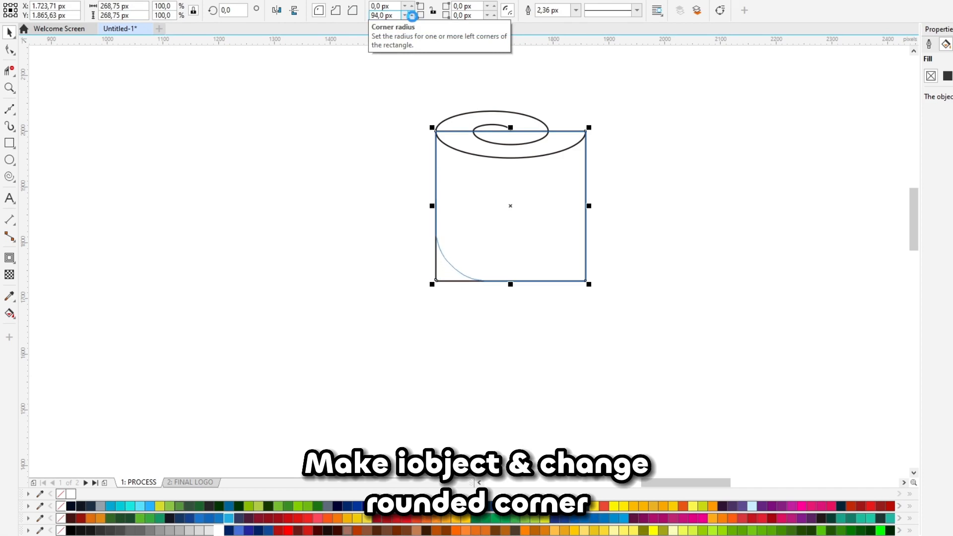
click(412, 16)
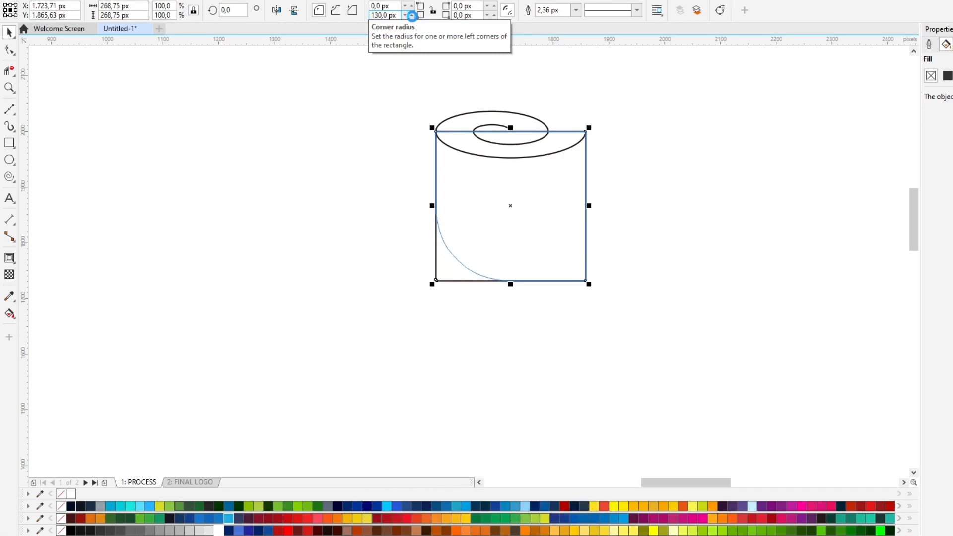
click(412, 16)
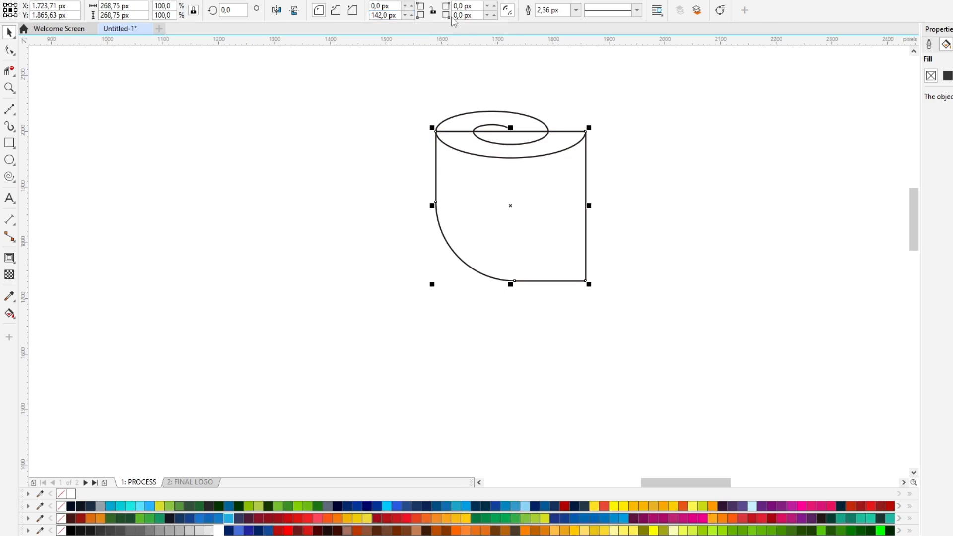
drag(399, 16, 350, 16)
key(ctrl+c)
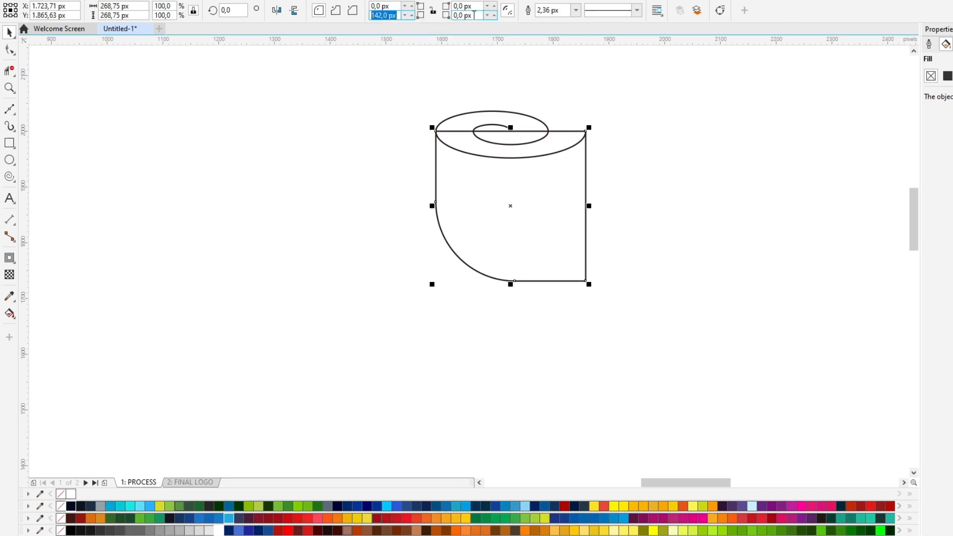
drag(474, 15, 446, 18)
key(ctrl+v)
key(Return)
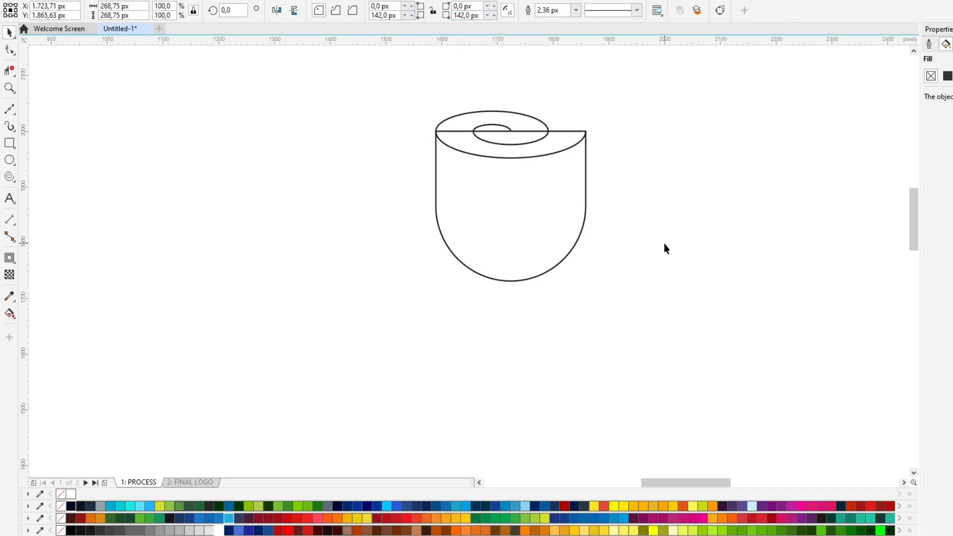
Set the outline width of the spiral and the rounded body to 16 px
drag(636, 298, 383, 81)
click(930, 43)
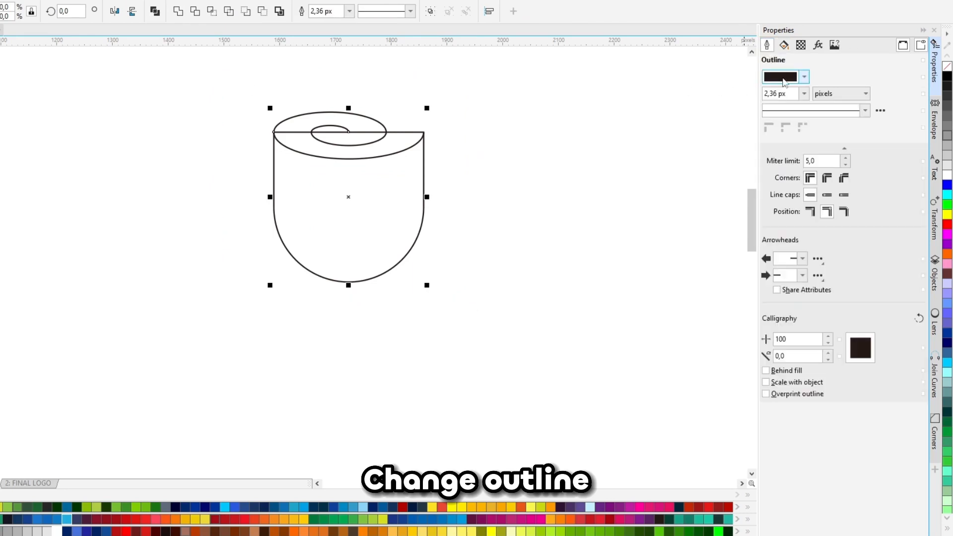
click(805, 94)
click(778, 181)
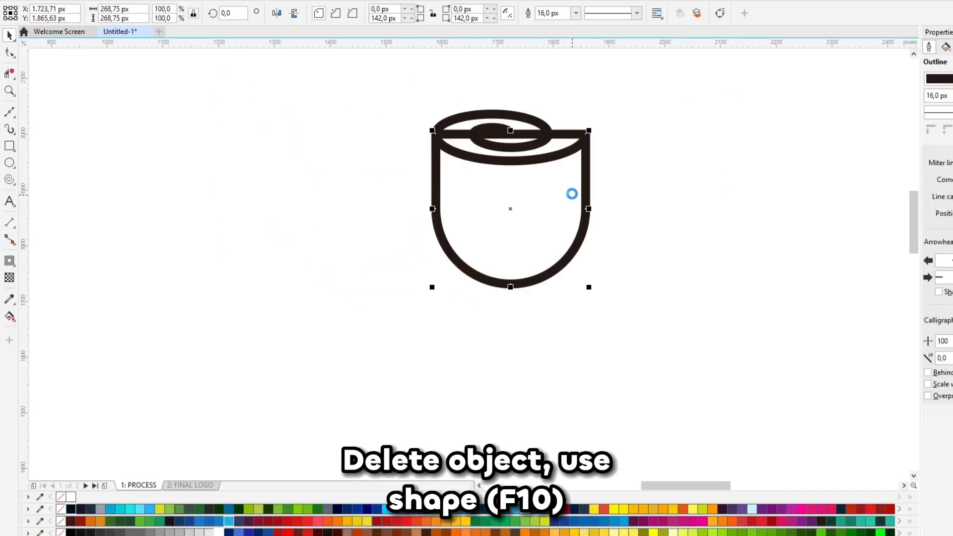
Delete the straight top edge of the rounded body with the Shape tool, leaving an open U-shaped outline
key(F10)
click(537, 134)
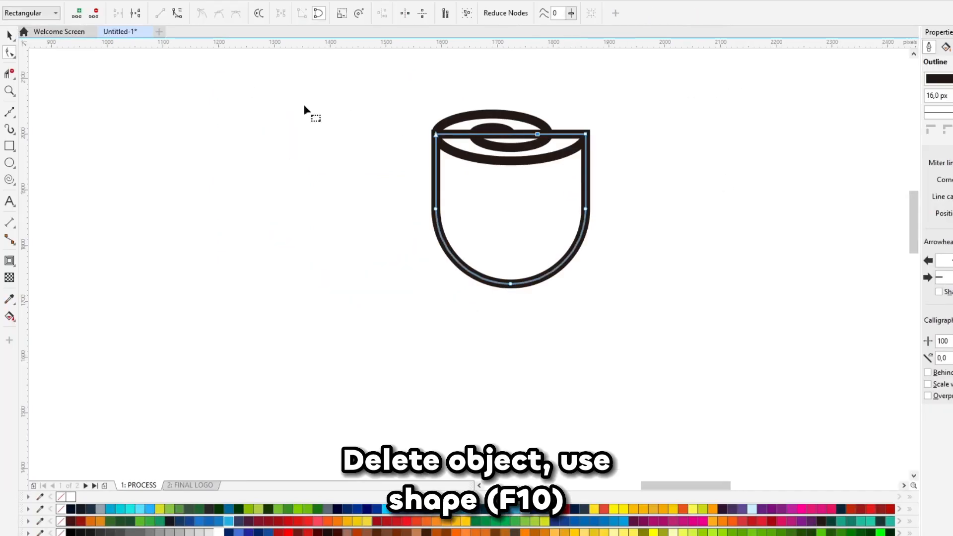
click(134, 13)
key(Delete)
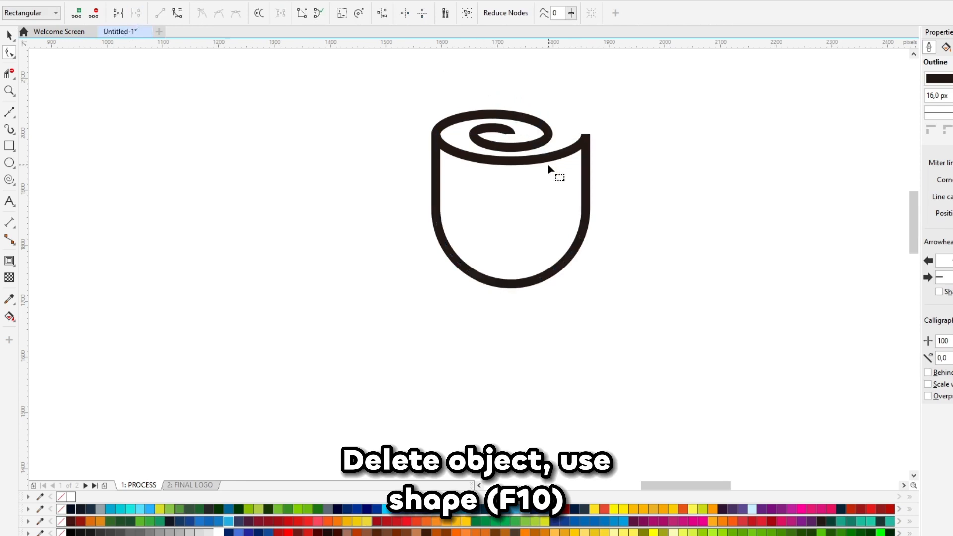
key(space)
Give the spiral and the U-shaped body round outline corners and round line caps
click(618, 174)
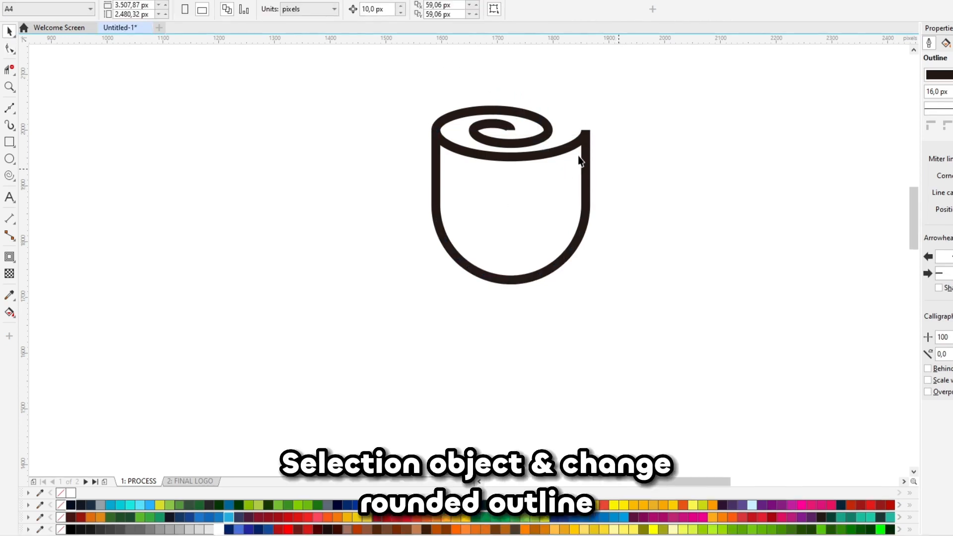
click(510, 133)
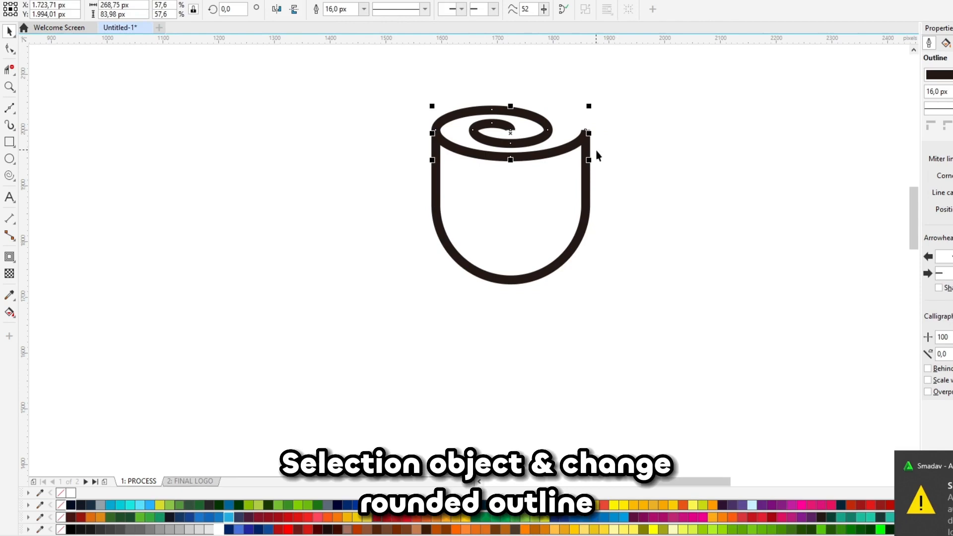
shift+click(582, 180)
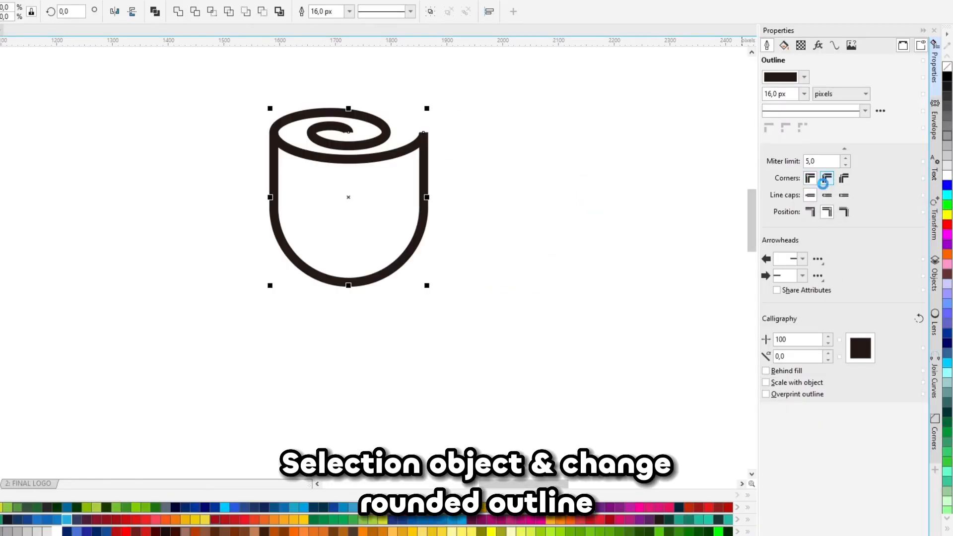
click(827, 195)
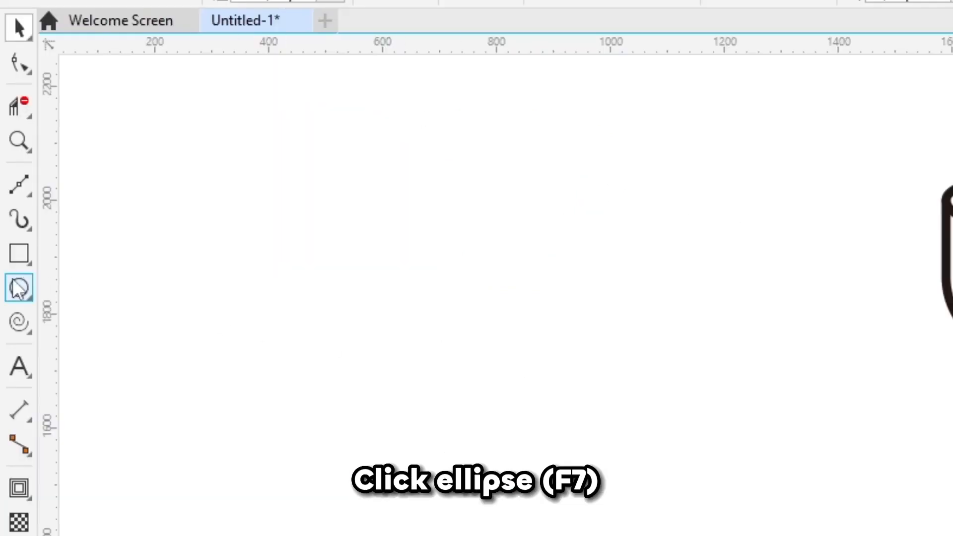
Draw a circle about 258 px wide to the lower right of the rose and place an overlapping copy beside it
click(19, 289)
drag(549, 182, 609, 253)
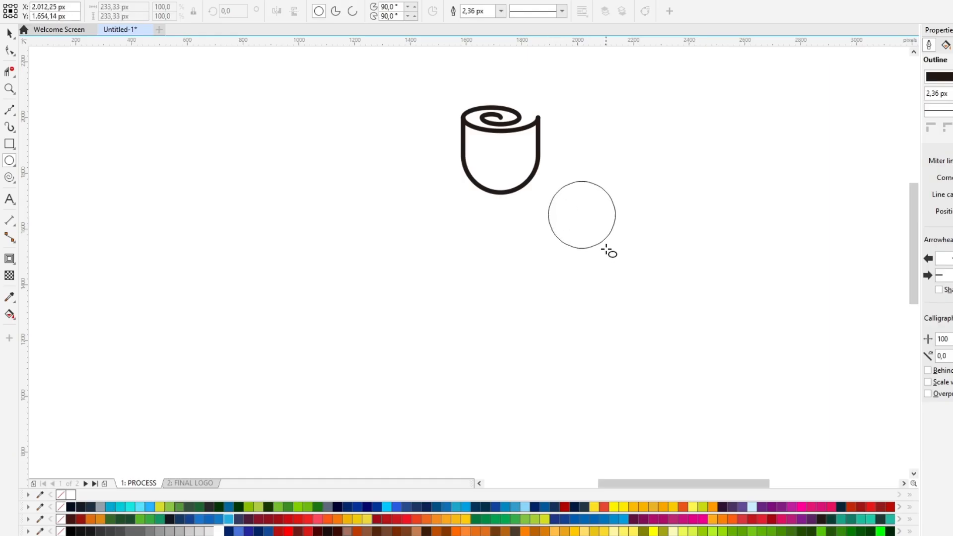
scroll(601, 218, up, 1)
key(space)
drag(606, 216, 531, 212)
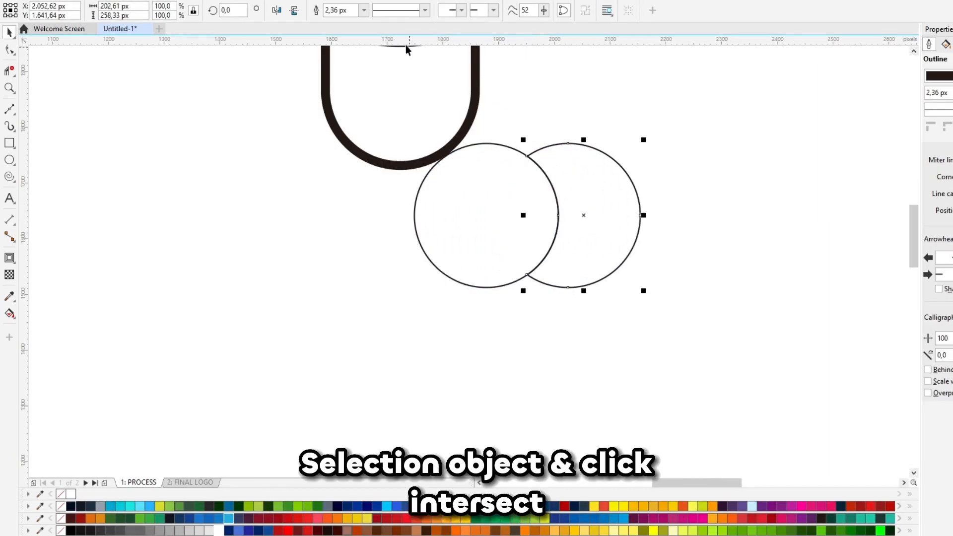
Undo the trim and intersect the two circles into a leaf shape, deleting both original circles
key(ctrl+z)
click(371, 11)
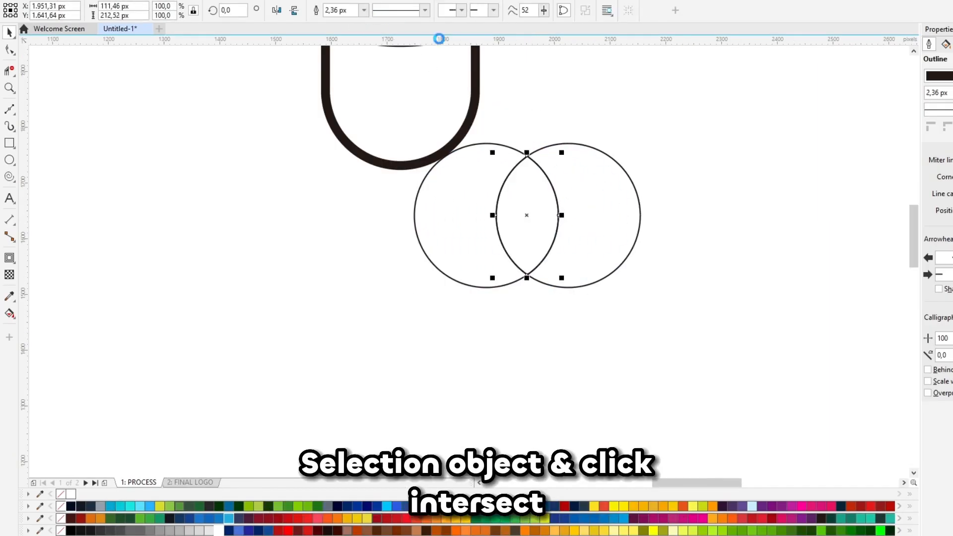
click(525, 81)
click(497, 209)
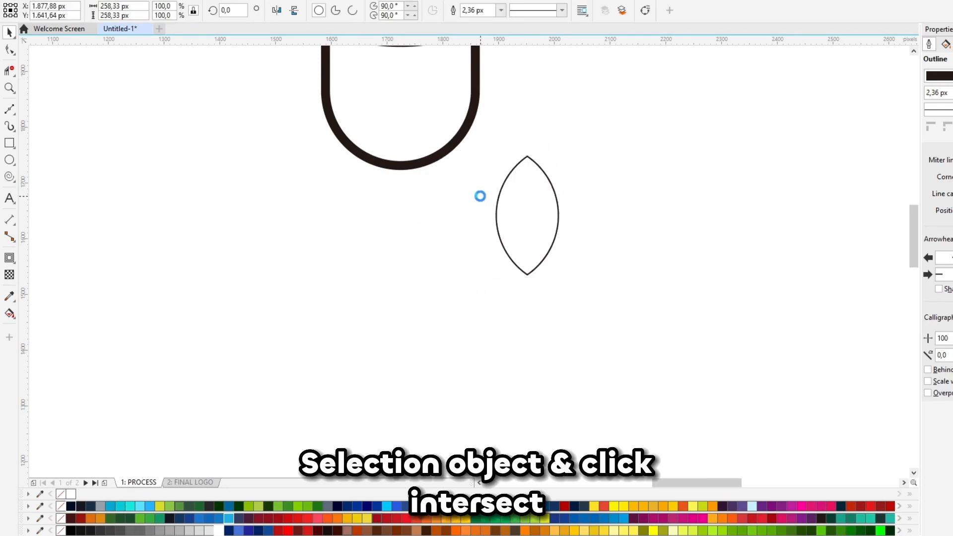
click(480, 201)
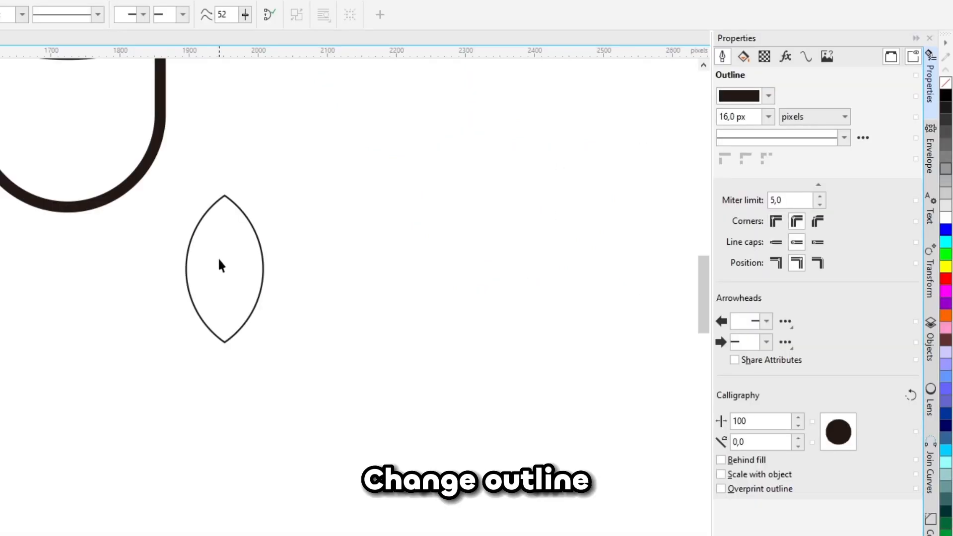
Give the leaf a 16 px outline with round corners and caps, and place it tilted right at the rose's lower right
click(519, 215)
click(944, 92)
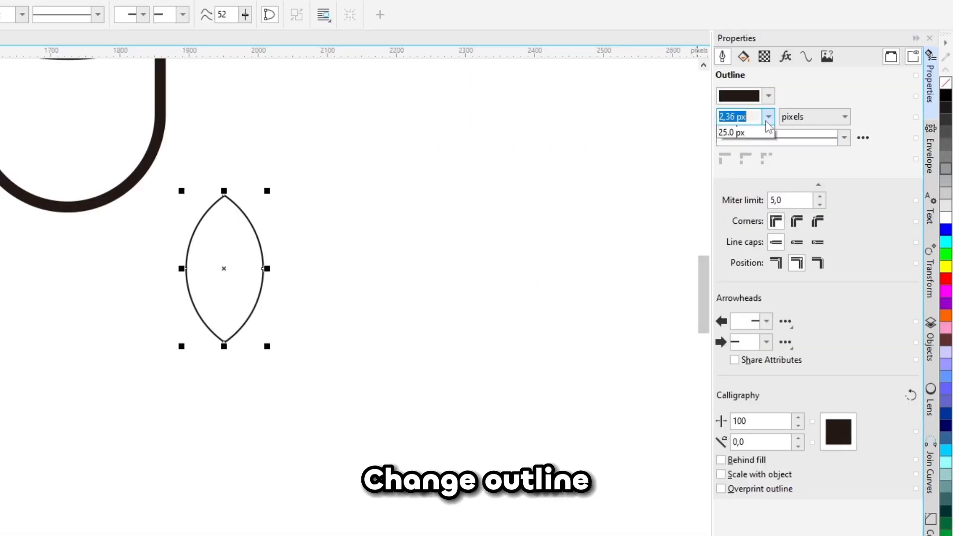
click(732, 229)
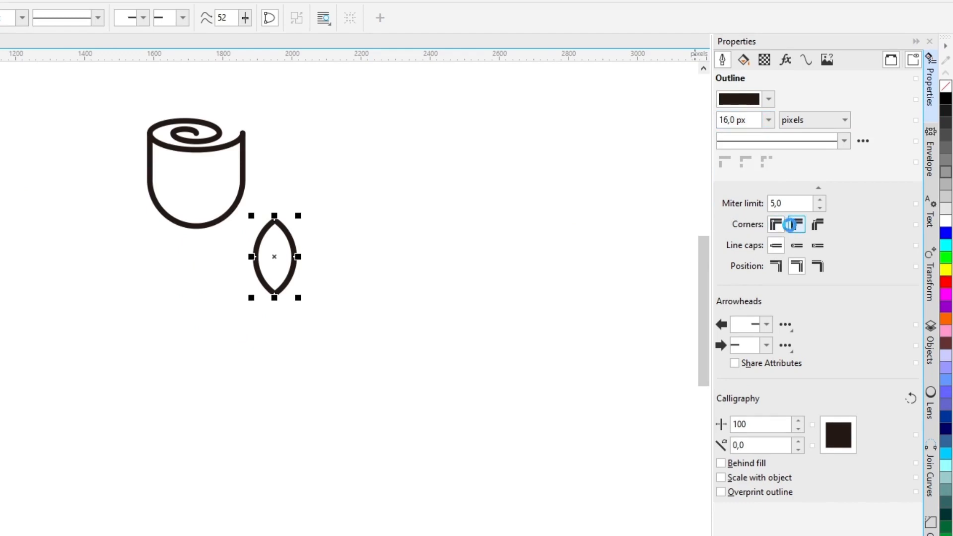
click(797, 224)
click(273, 257)
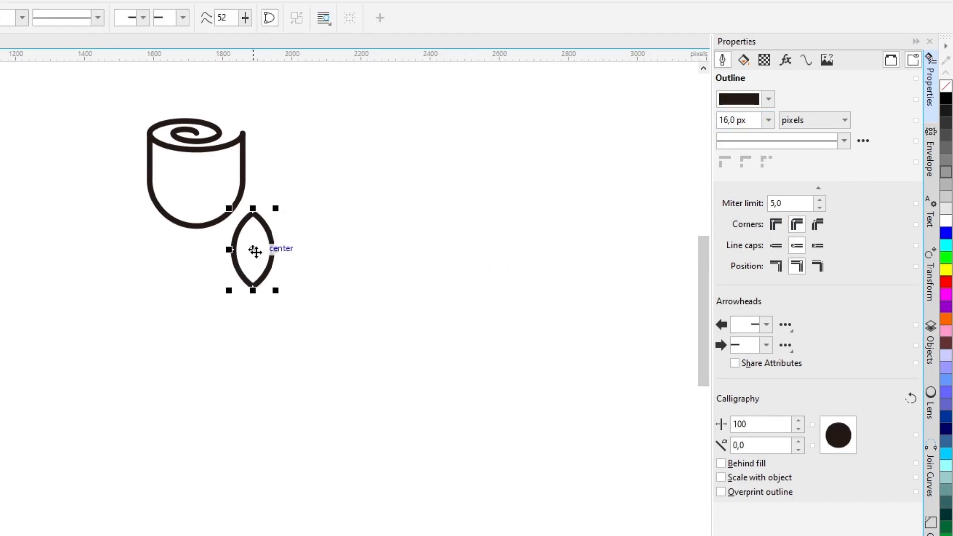
drag(490, 204, 494, 238)
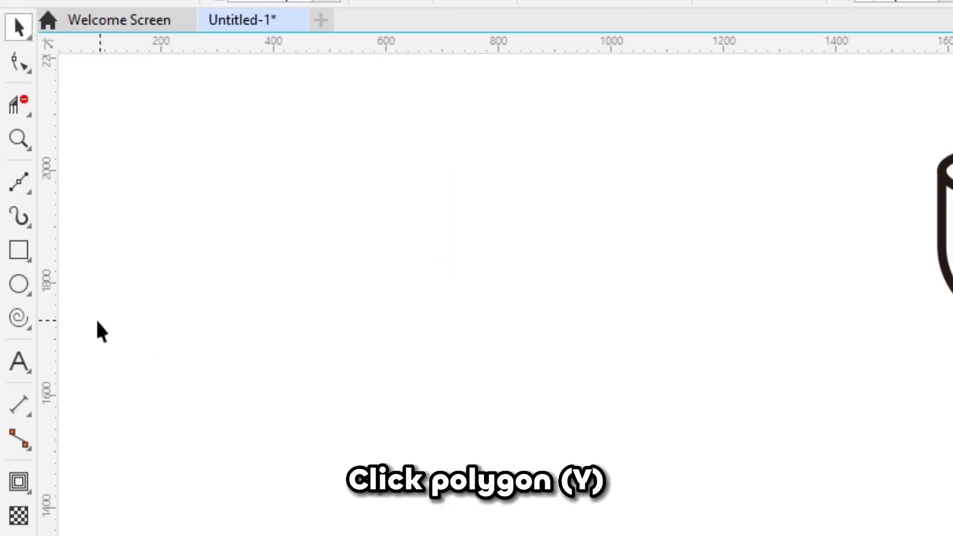
Draw a six-sided polygon below the rose and centre it horizontally under the rose body
click(30, 320)
click(72, 319)
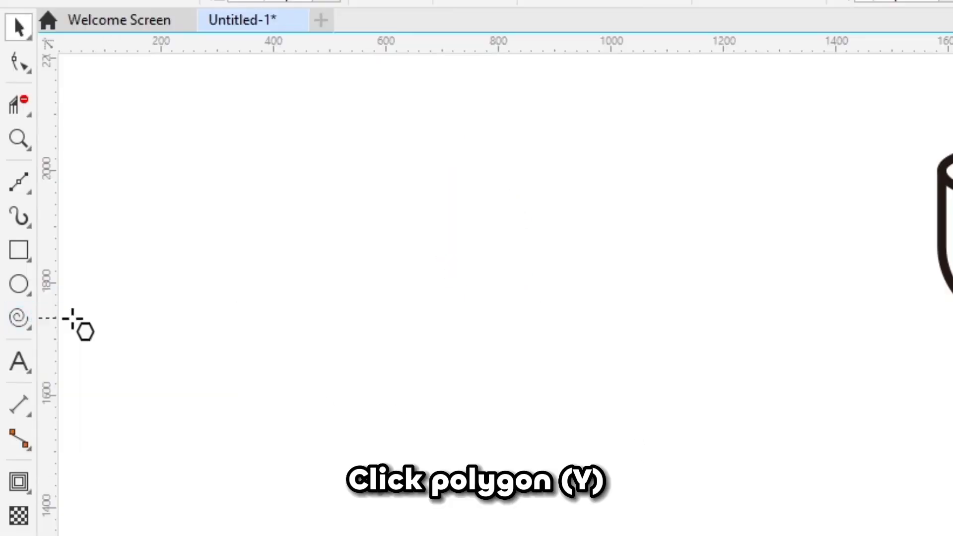
drag(473, 242, 547, 298)
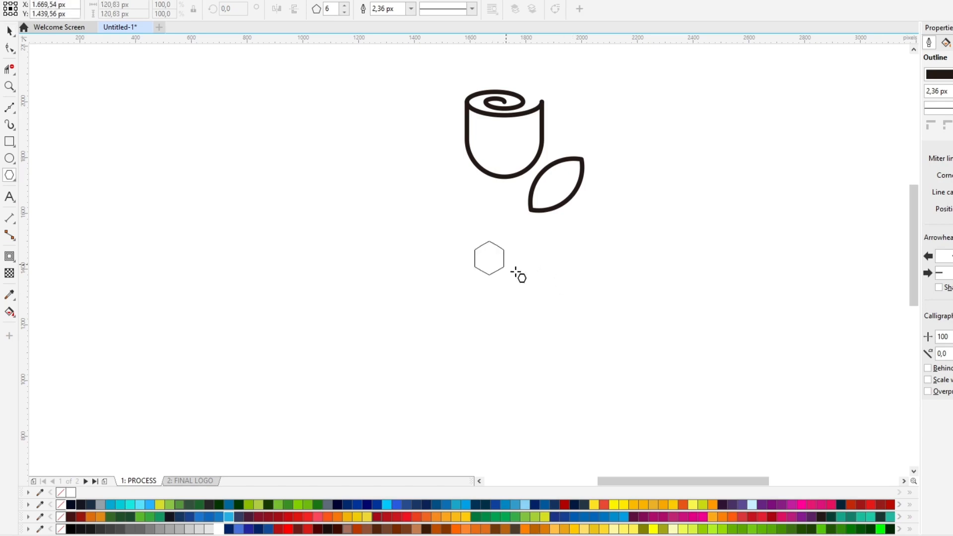
key(space)
drag(508, 274, 505, 257)
key(e)
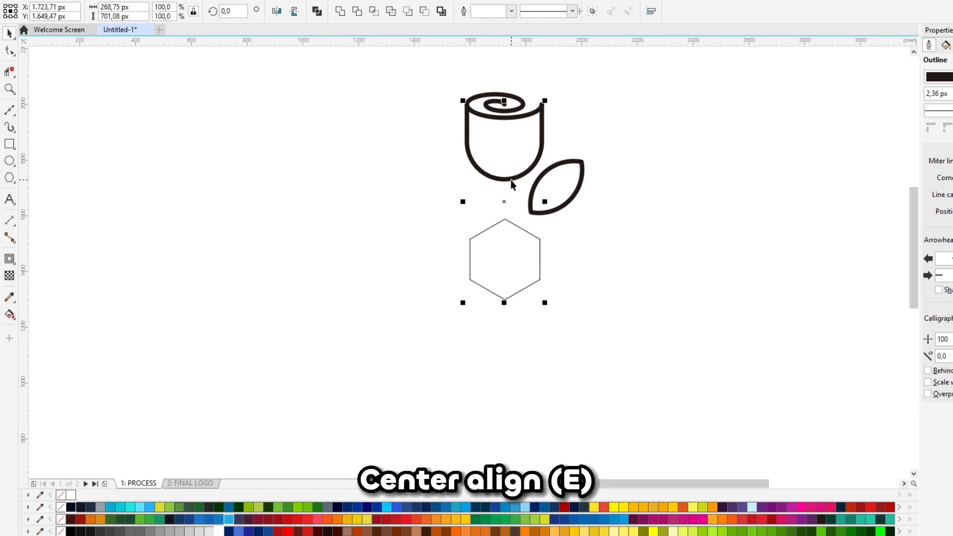
Draw Bezier lines from the hexagon's centre to its bottom, upper-left and upper-right corners to form a box
scroll(507, 258, up, 1)
click(592, 292)
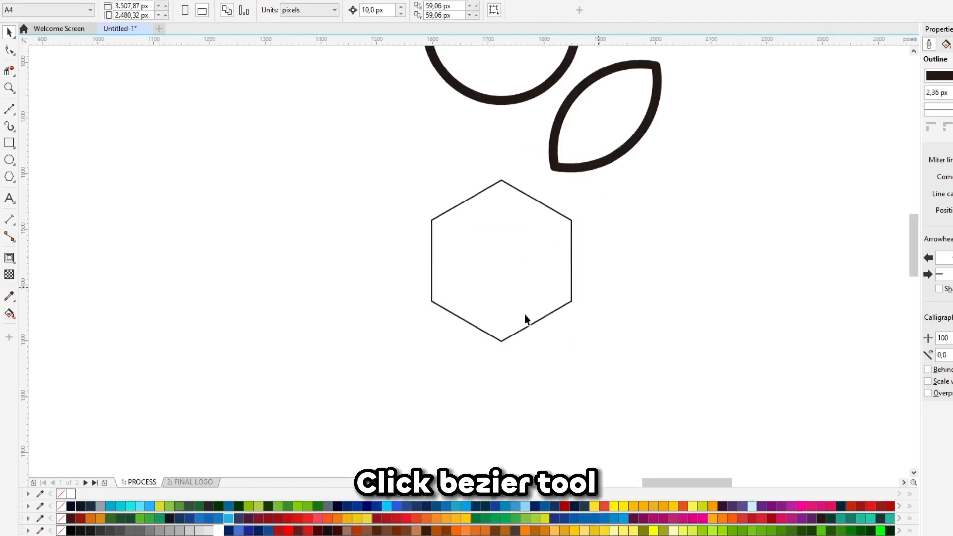
key(F5)
click(502, 260)
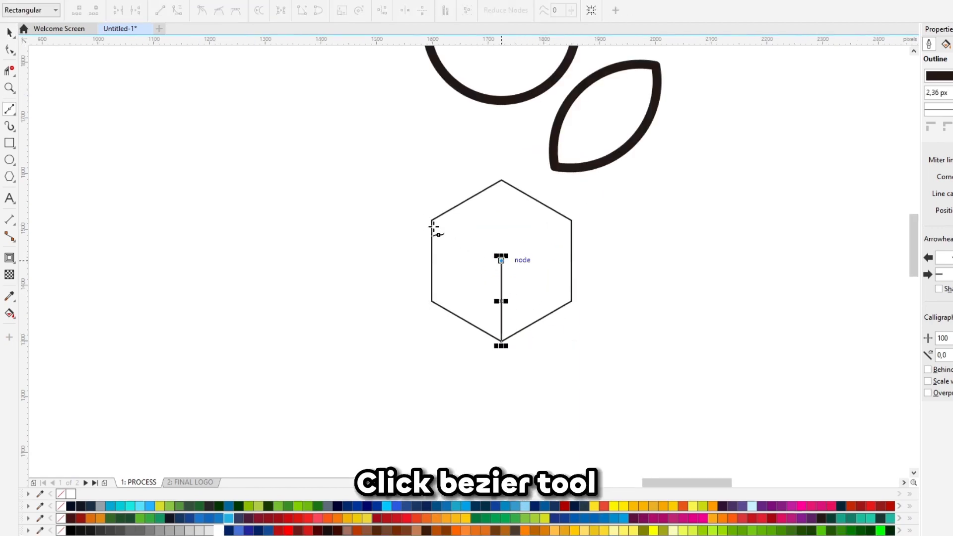
click(431, 220)
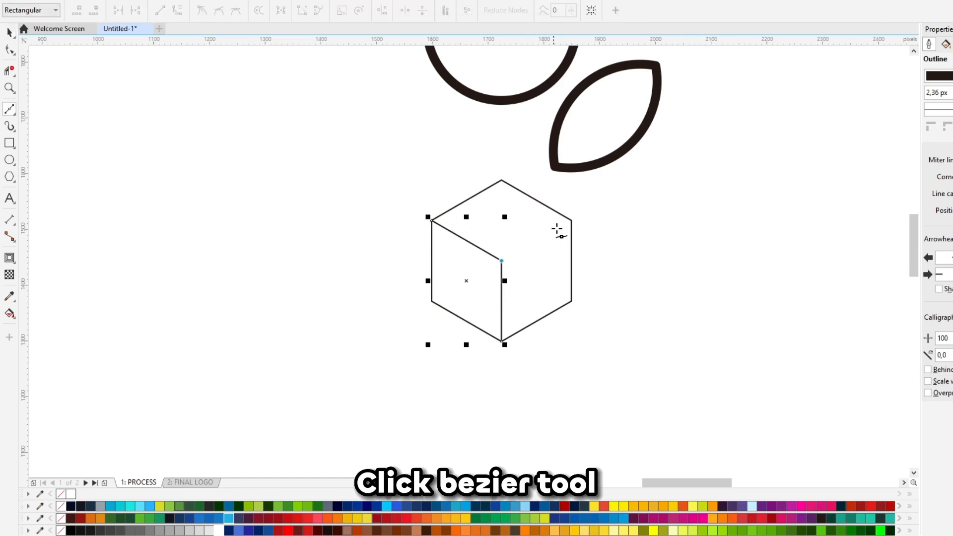
click(571, 221)
Give the hexagon and its inner lines a 16 px outline with round corners and round caps, and group them as the box
drag(447, 340, 213, 178)
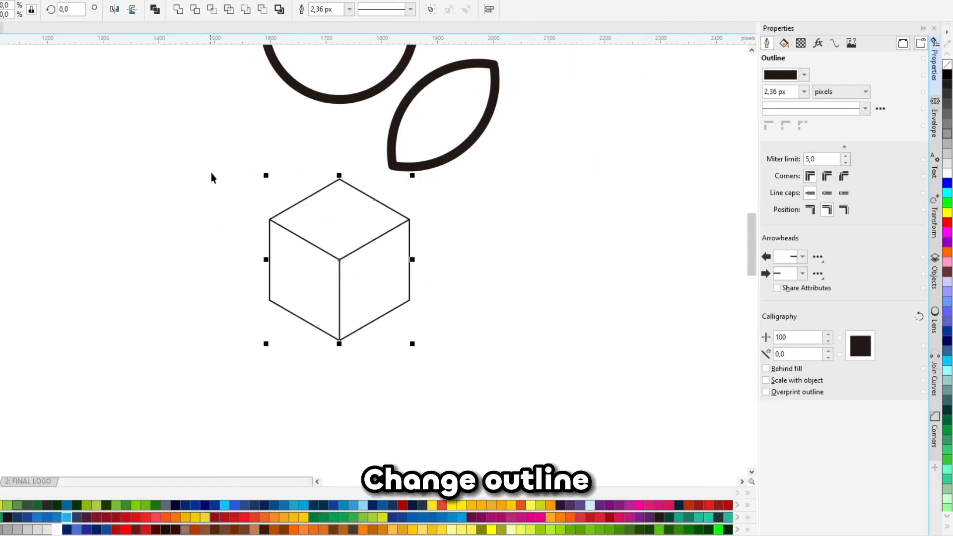
click(805, 91)
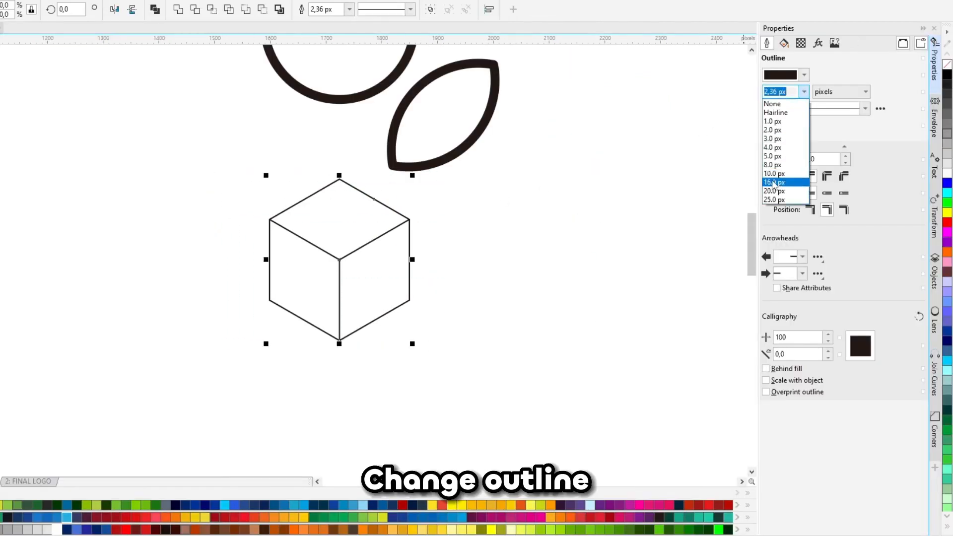
click(778, 180)
click(826, 194)
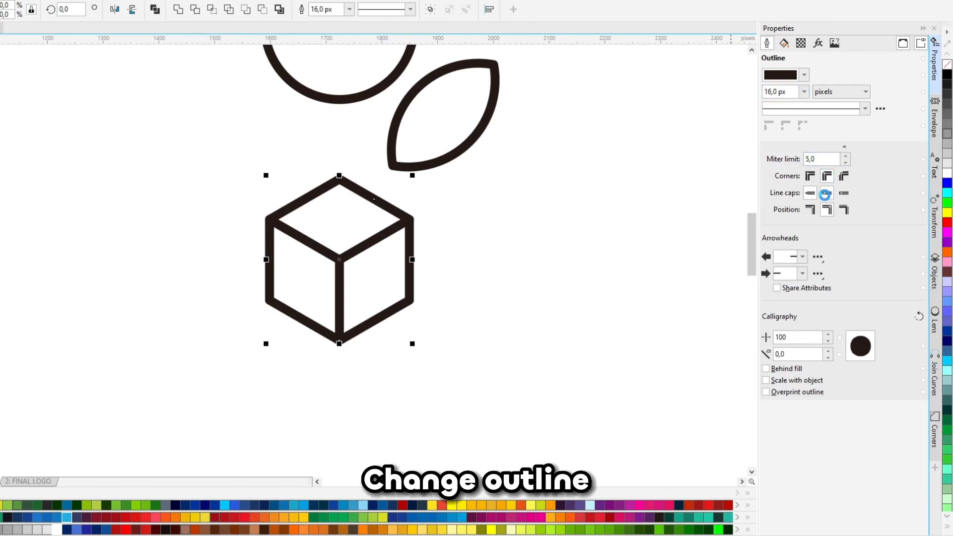
key(ctrl+g)
Draw a straight Bezier stem between the box's top corner and the bottom of the rose, with a 16 px outline
scroll(398, 222, down, 1)
click(371, 171)
scroll(371, 171, up, 1)
key(space)
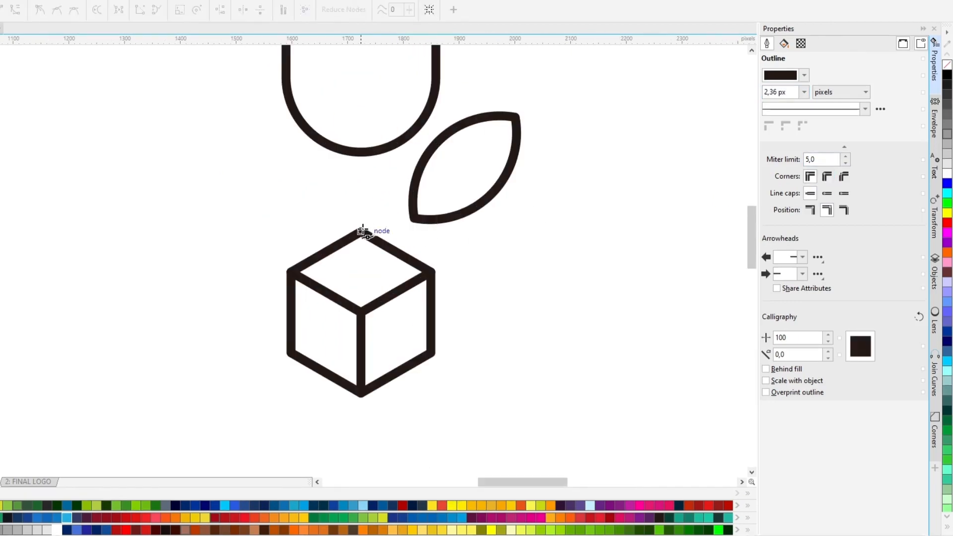
click(361, 151)
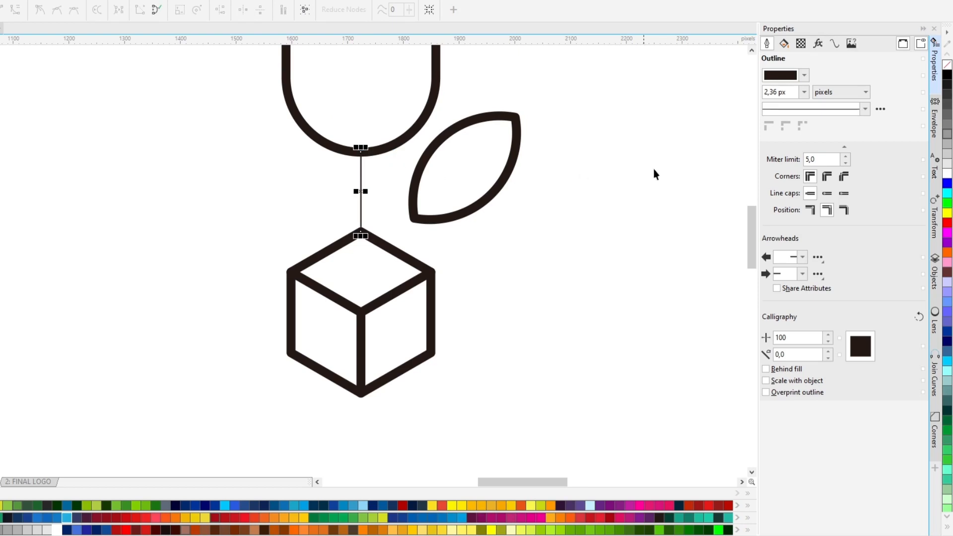
key(space)
click(805, 91)
click(775, 183)
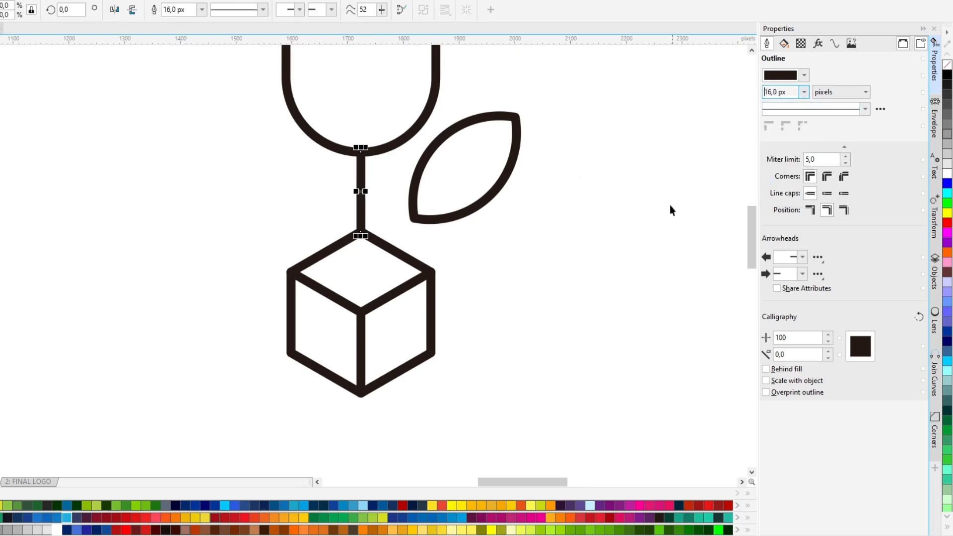
click(616, 209)
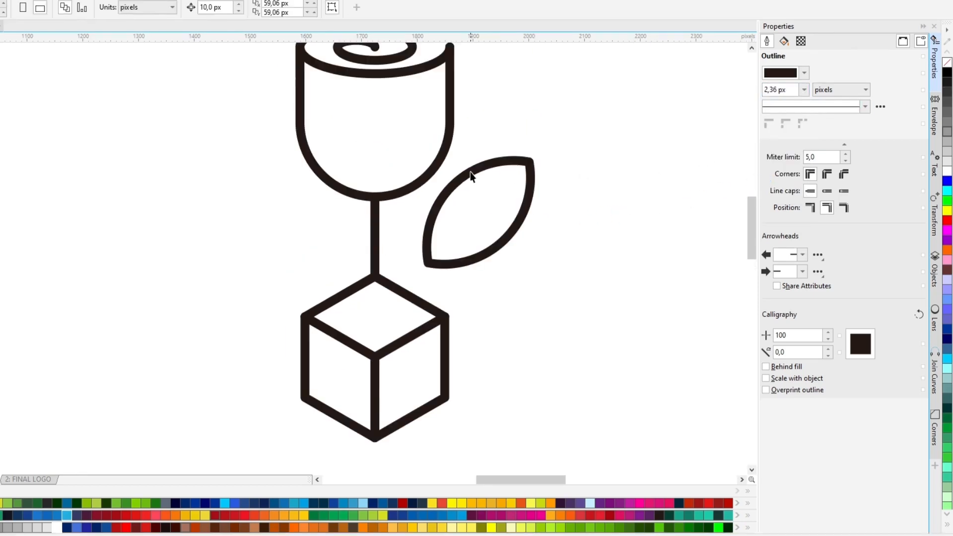
Move the leaf slightly closer to the stem, place a copy above it, and shrink the copy to about half size
drag(470, 171, 460, 170)
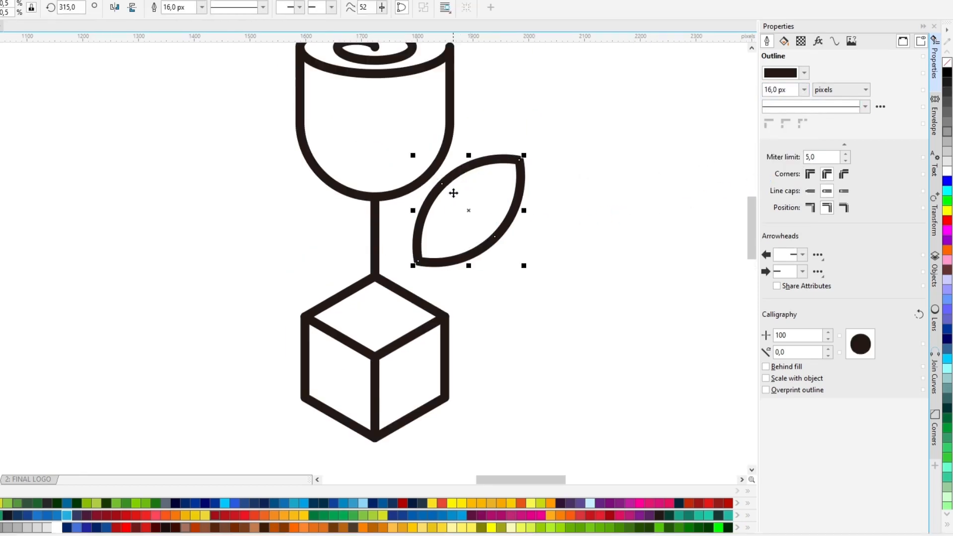
drag(438, 253, 522, 148)
right_click(521, 148)
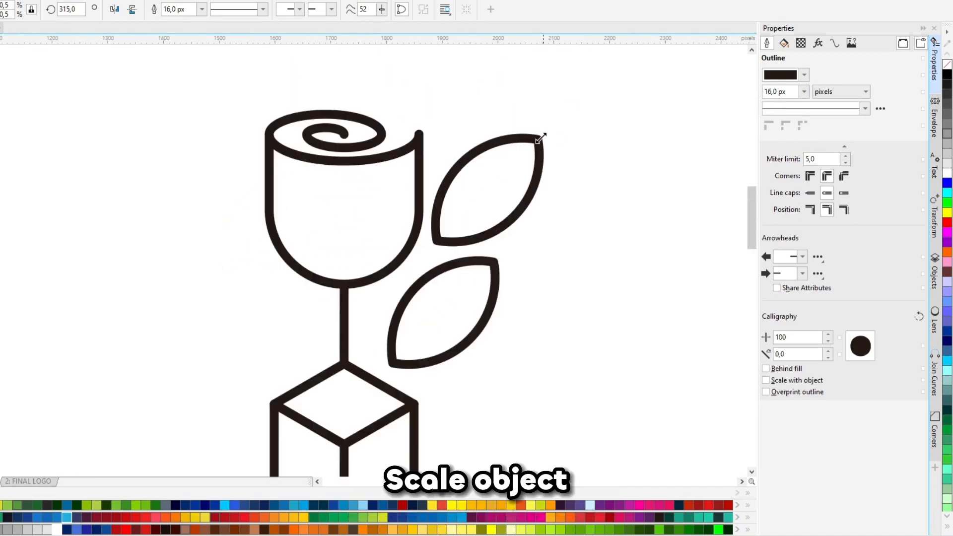
drag(541, 139, 491, 188)
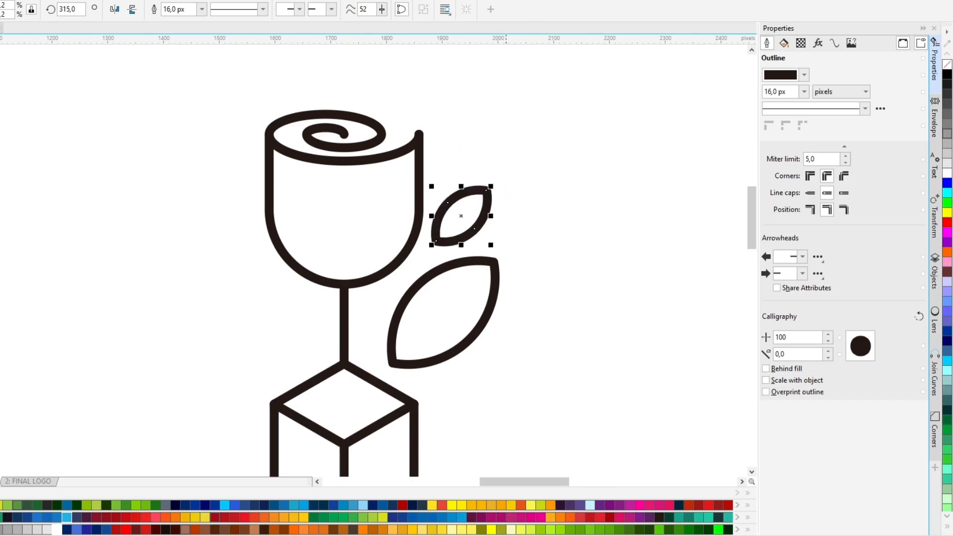
Mirror the large lower leaf horizontally and move it down beside the box
click(498, 278)
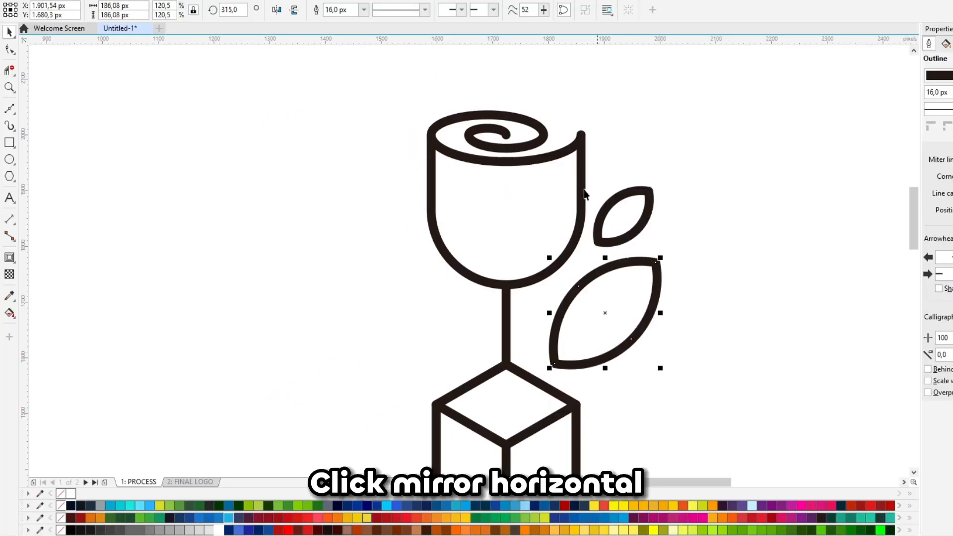
click(276, 9)
drag(602, 311, 630, 377)
Move the small leaf down beside the rose, enlarge it to about 150 px wide, and nudge the mirrored leaf closer to the stem
drag(615, 237, 600, 294)
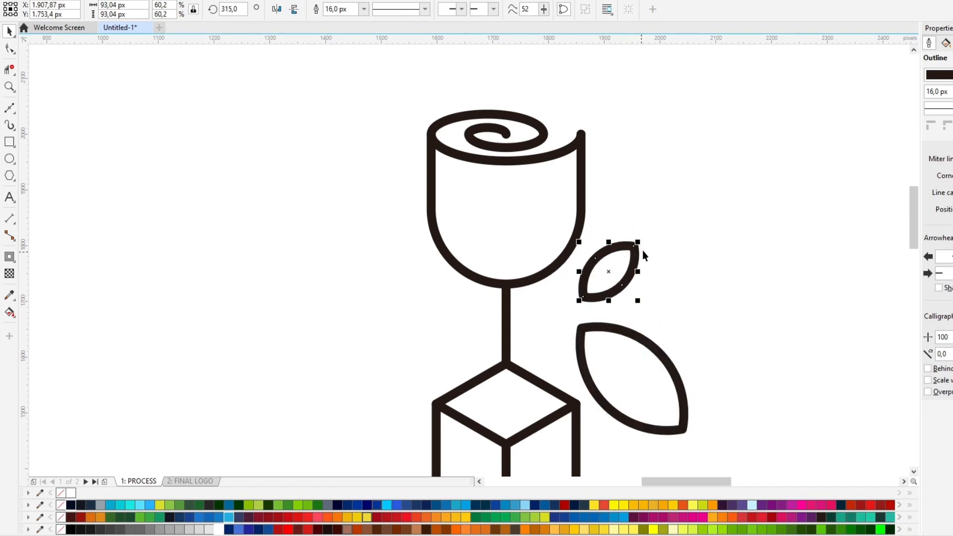
drag(639, 242, 664, 216)
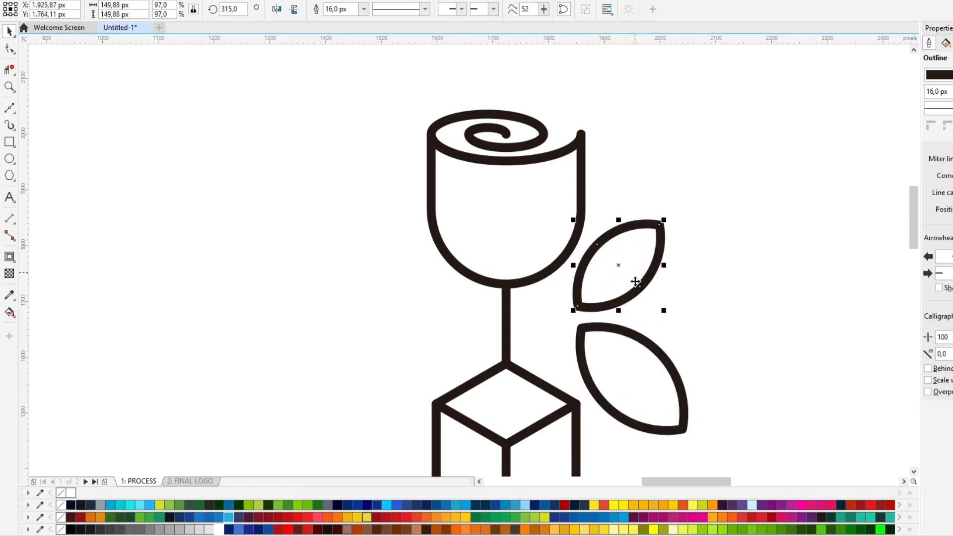
drag(639, 370, 633, 369)
Scale the box down to about 204 by 236 px and reattach its top corner to the stem's lower end
scroll(661, 216, down, 1)
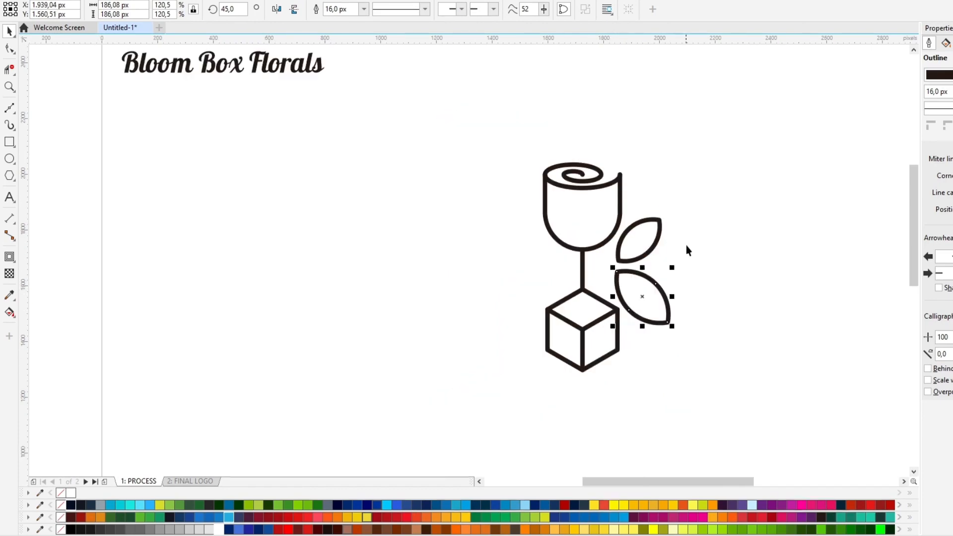
click(686, 247)
click(576, 335)
scroll(593, 336, up, 1)
drag(641, 397, 610, 362)
drag(575, 263, 575, 250)
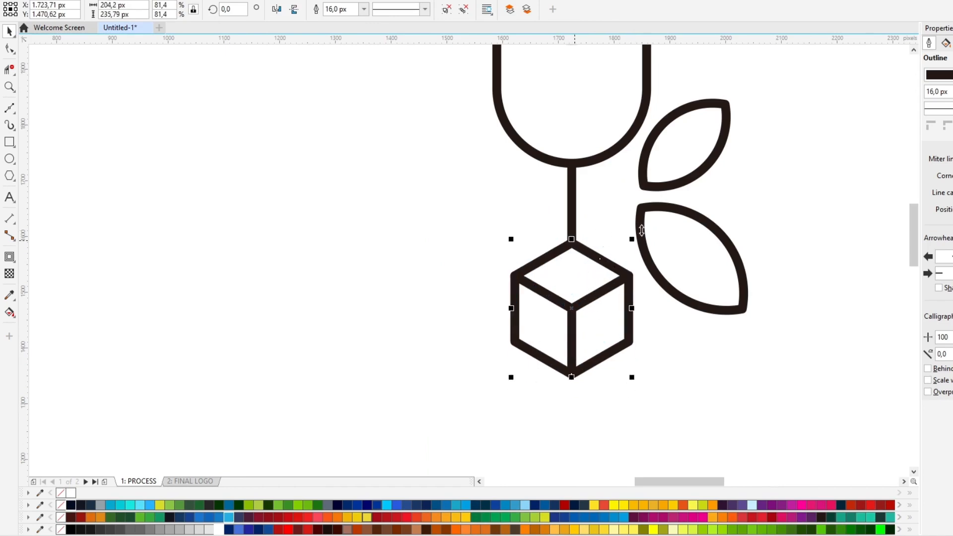
Shift the lower leaf slightly towards the box and fine-tune the upper leaf's position just above it
drag(662, 240, 656, 250)
click(688, 161)
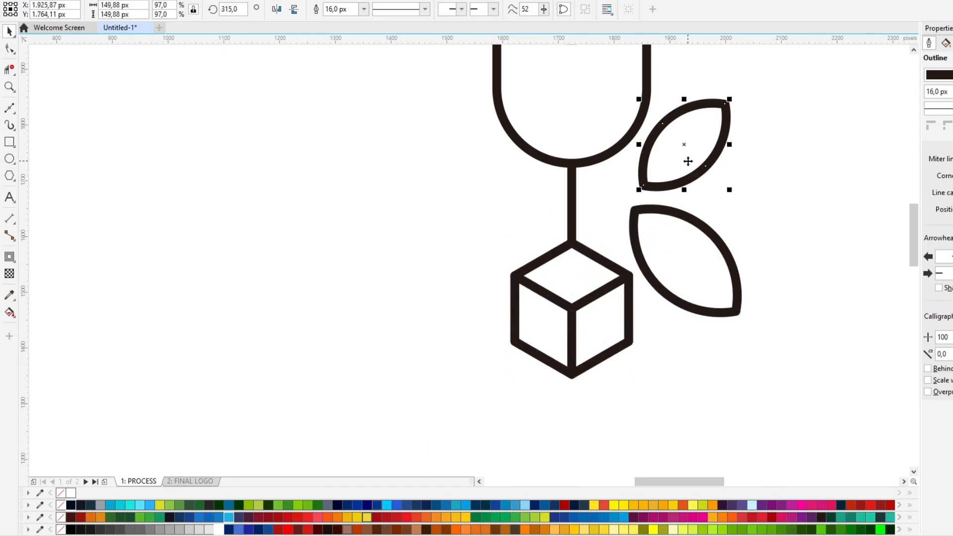
drag(689, 161, 679, 188)
click(682, 163)
Draw a Bezier line from the stem's base to the lower leaf's upper-left tip and weld it to the stem
scroll(682, 163, up, 2)
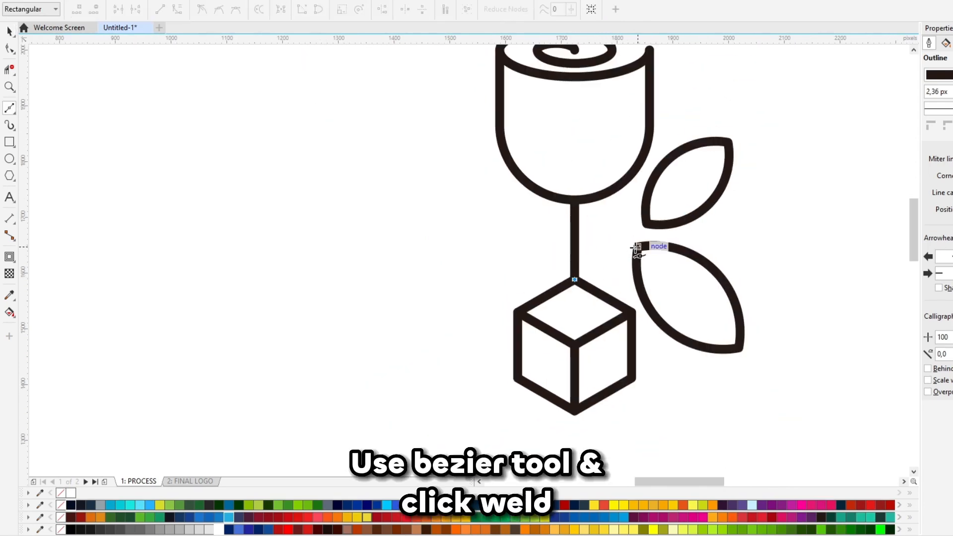
click(637, 250)
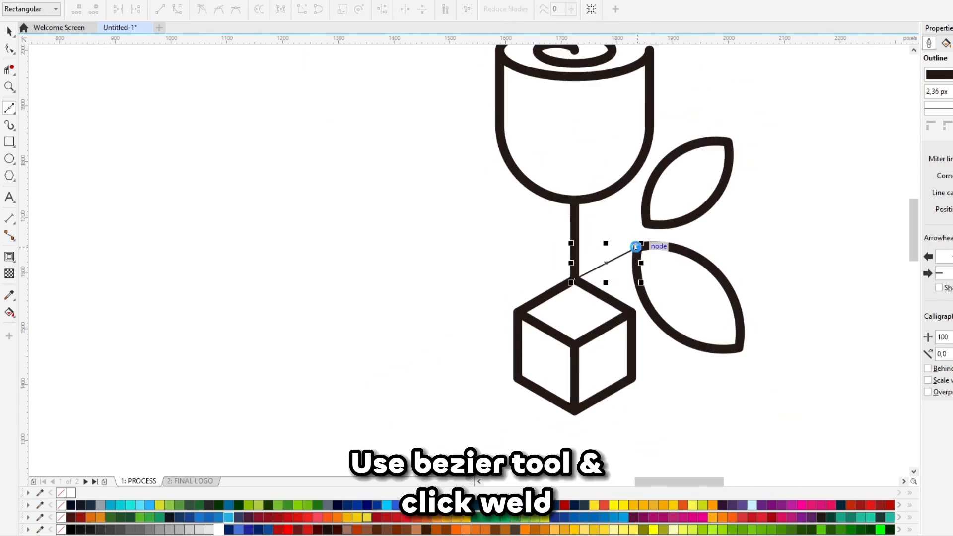
key(space)
shift+click(578, 230)
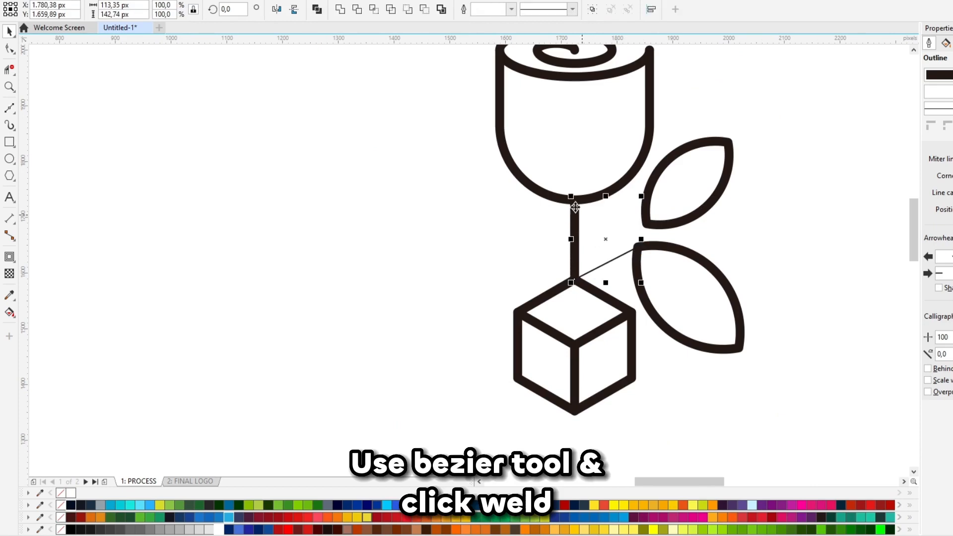
click(341, 9)
Convert the branch segment to a curve and bend it upward into an arc leading to the lower leaf
scroll(654, 341, up, 2)
key(F10)
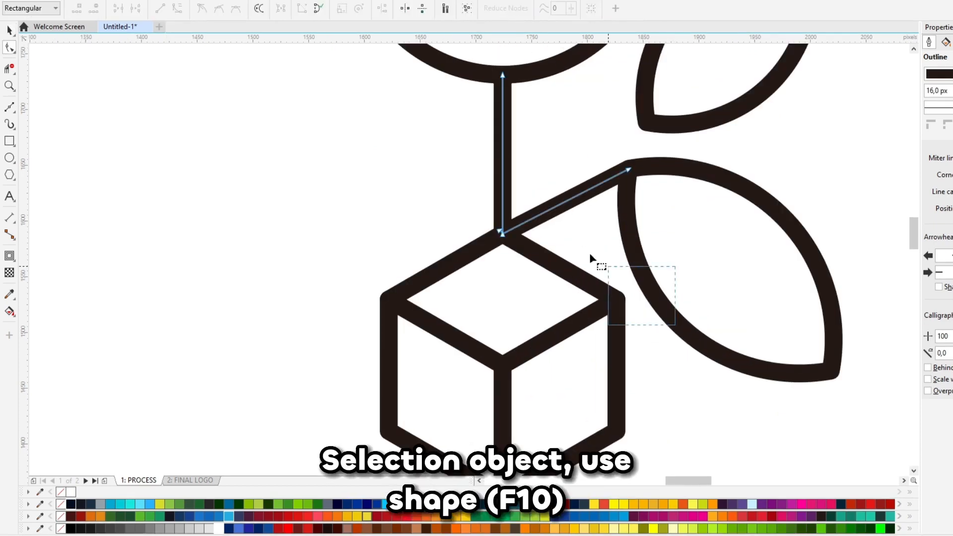
click(179, 8)
click(564, 198)
drag(566, 202, 562, 184)
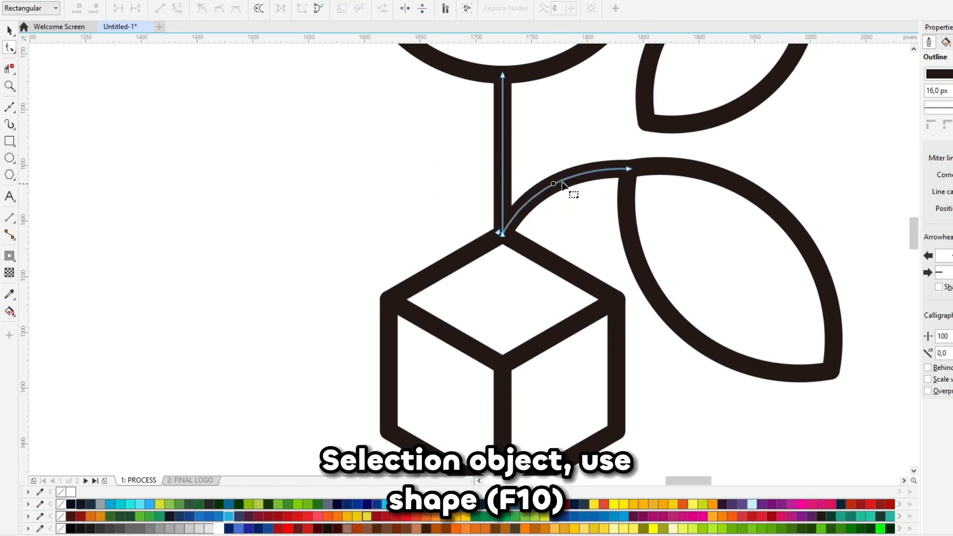
key(space)
Scale the lower leaf down to about 152 px wide, keeping its upper-left tip on the branch
click(663, 169)
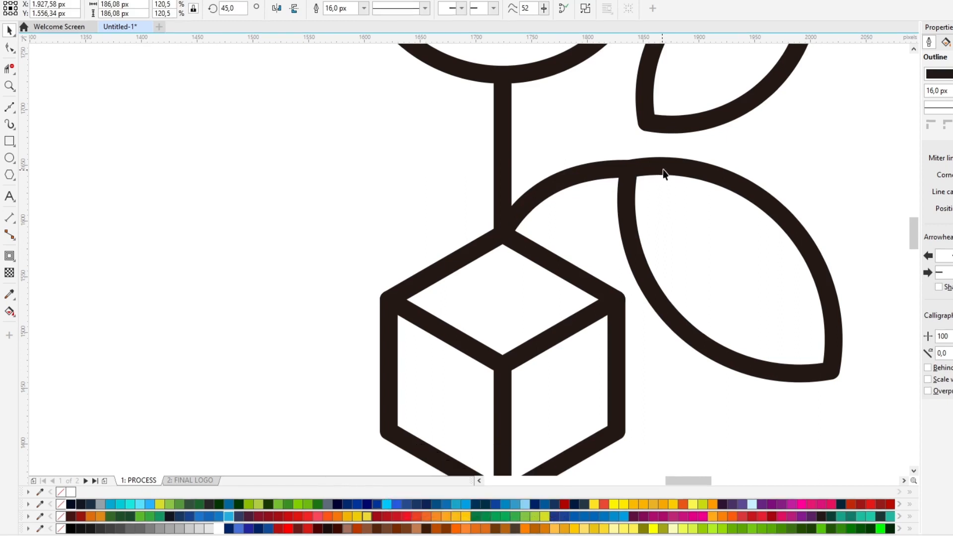
drag(839, 379, 800, 342)
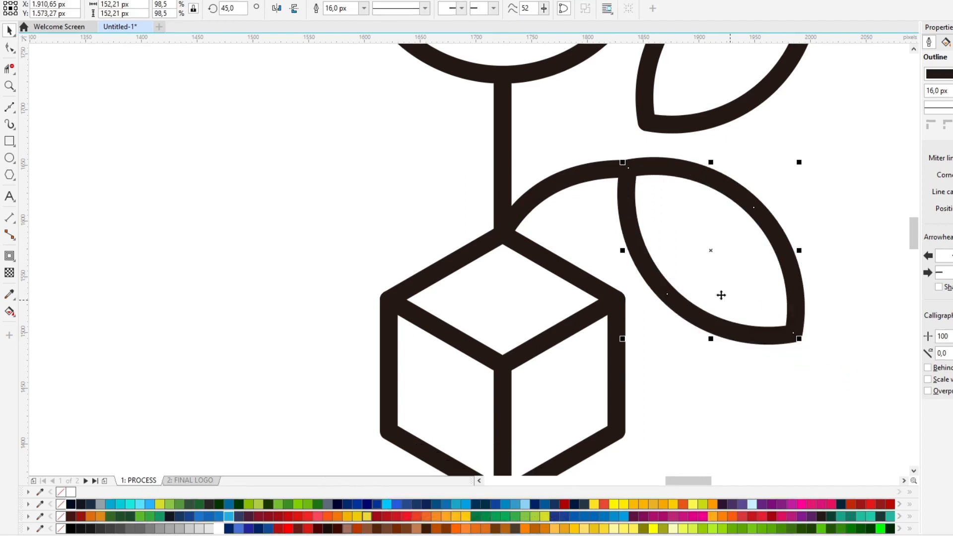
scroll(779, 268, down, 2)
Rotate the upper leaf to 300 degrees and move it slightly down and to the right
click(730, 230)
click(707, 202)
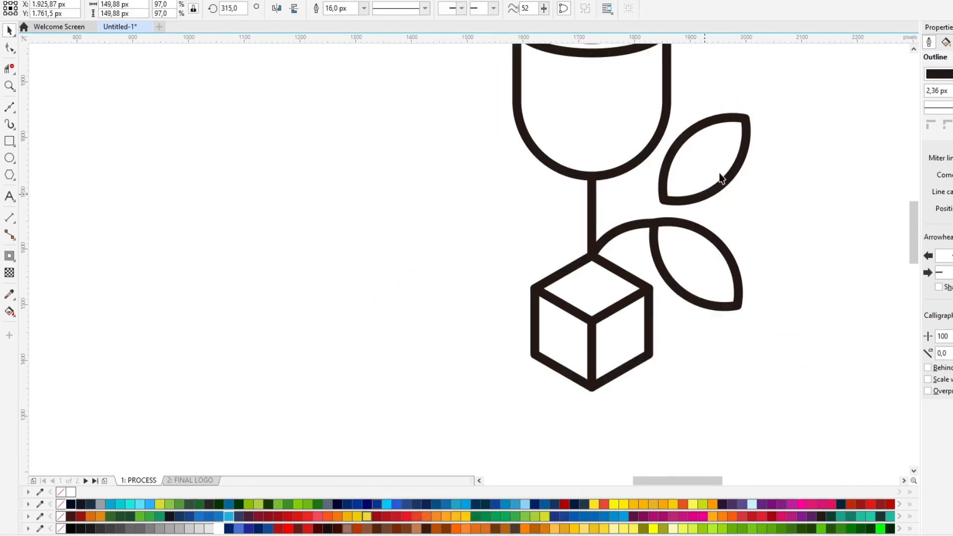
drag(751, 115, 760, 127)
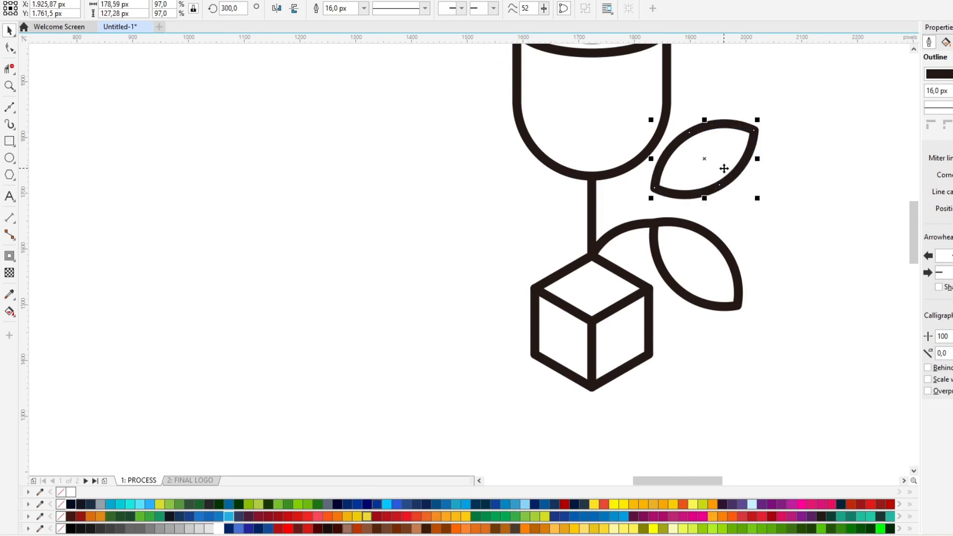
drag(724, 169, 728, 177)
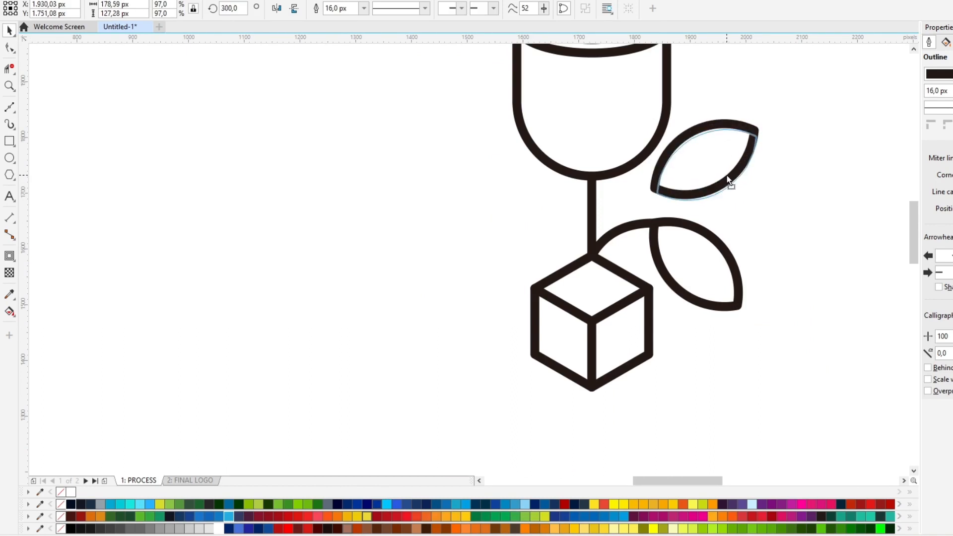
key(Escape)
scroll(613, 204, down, 3)
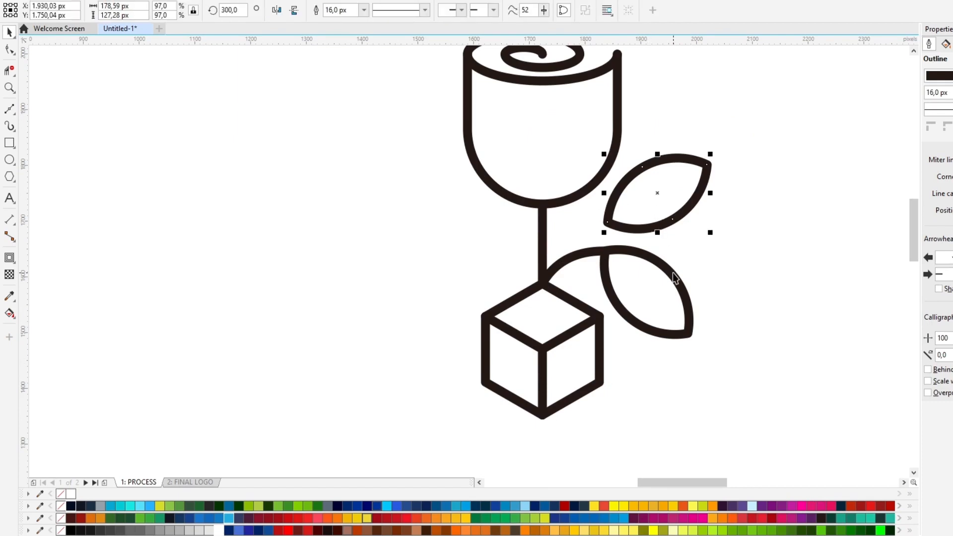
Align the upper leaf's right edge with the right edge of the lower leaf
shift+click(674, 276)
key(r)
click(731, 245)
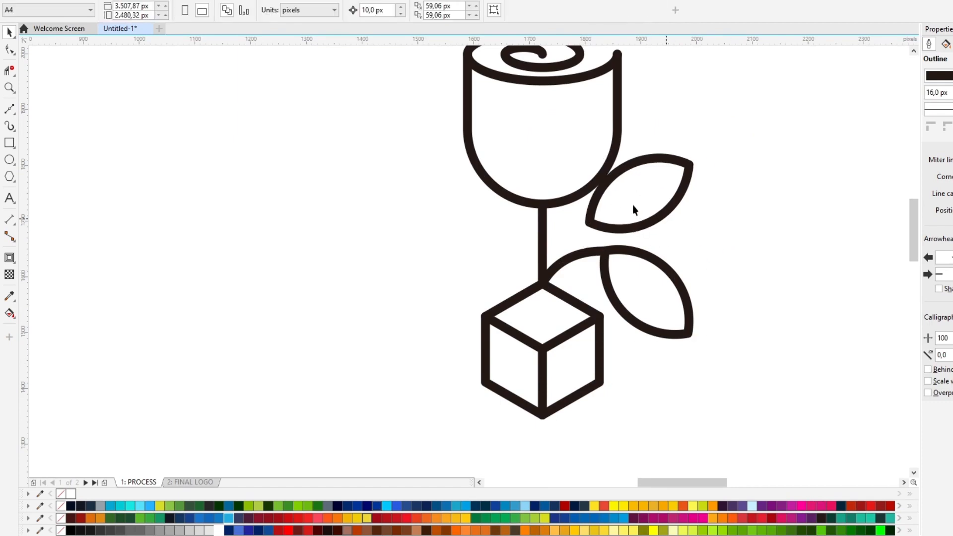
Shrink the upper leaf slightly from its lower-left corner and lower it a little so it clears the rose
click(607, 226)
click(589, 236)
click(605, 225)
drag(586, 232, 598, 231)
drag(662, 189, 663, 200)
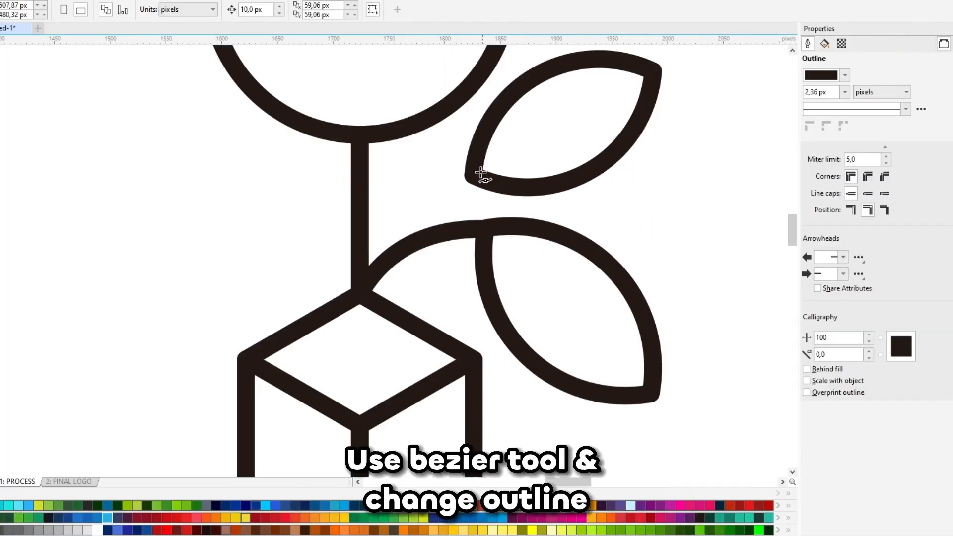
Draw a straight Bezier midrib through the upper leaf from its lower-left tip to its upper-right tip
click(474, 174)
scroll(477, 173, down, 2)
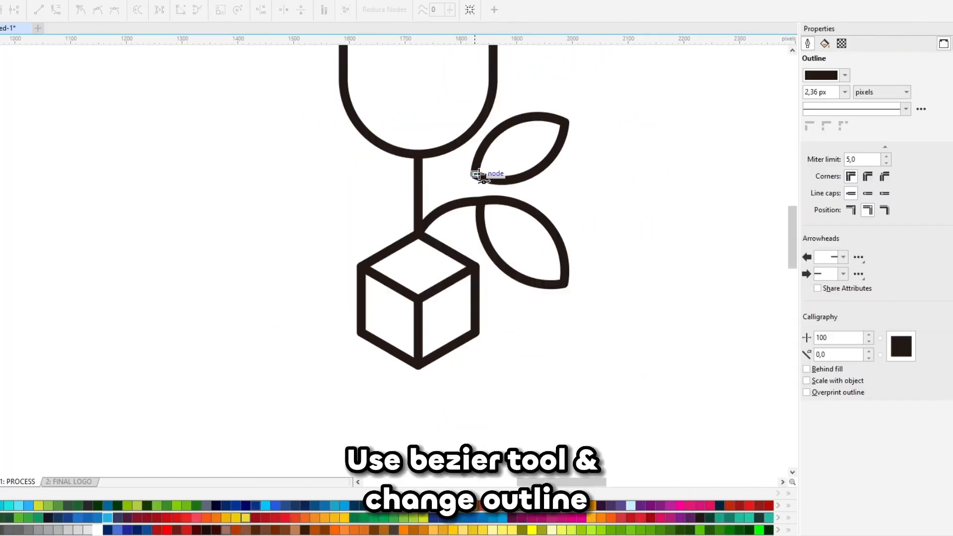
scroll(573, 130, up, 2)
click(598, 111)
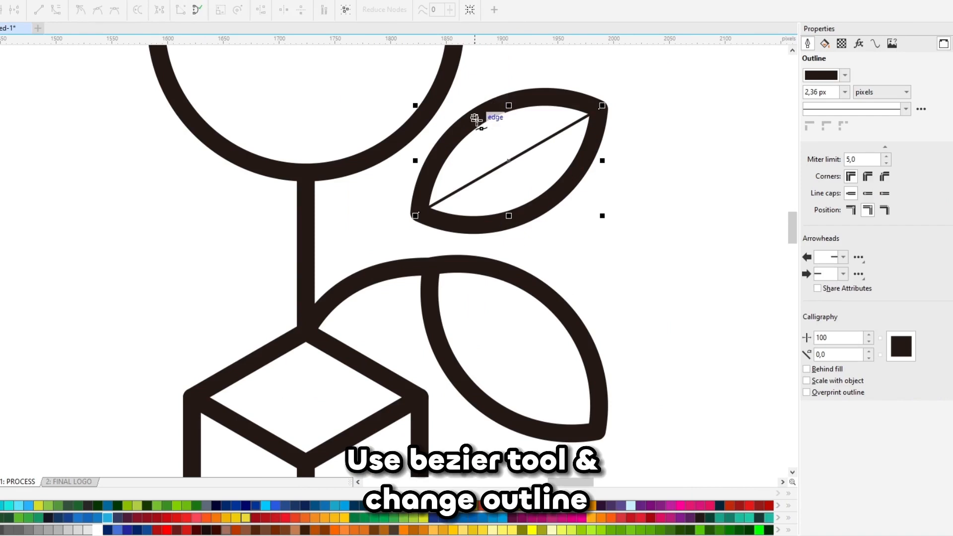
Draw a two-branch vein from the midrib to both edges of the upper leaf, and place a copy further up the midrib
click(472, 182)
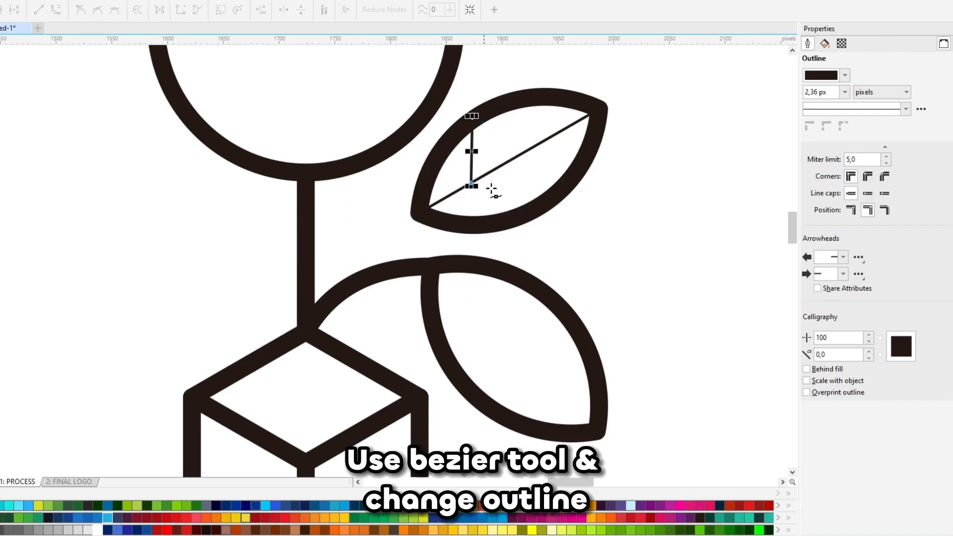
click(528, 211)
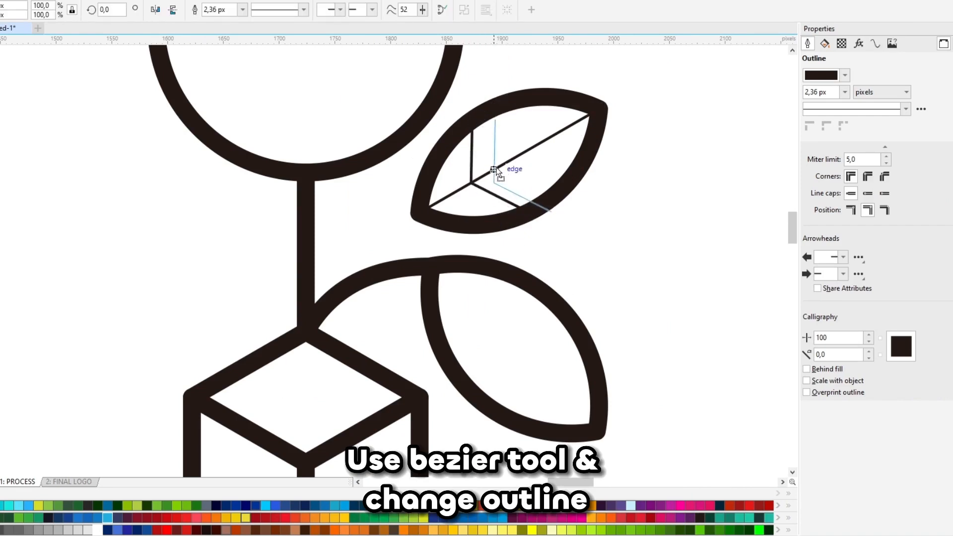
drag(518, 154, 519, 155)
right_click(519, 155)
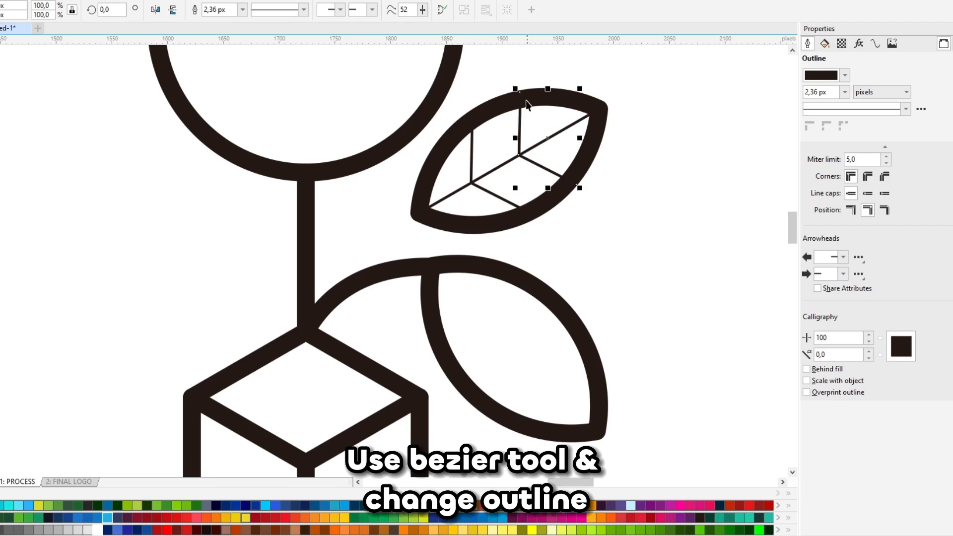
Pull the copied vein's two ends back inside the leaf outline, and select both veins together
key(F10)
drag(520, 93, 520, 101)
drag(576, 185, 569, 180)
key(space)
shift+click(499, 197)
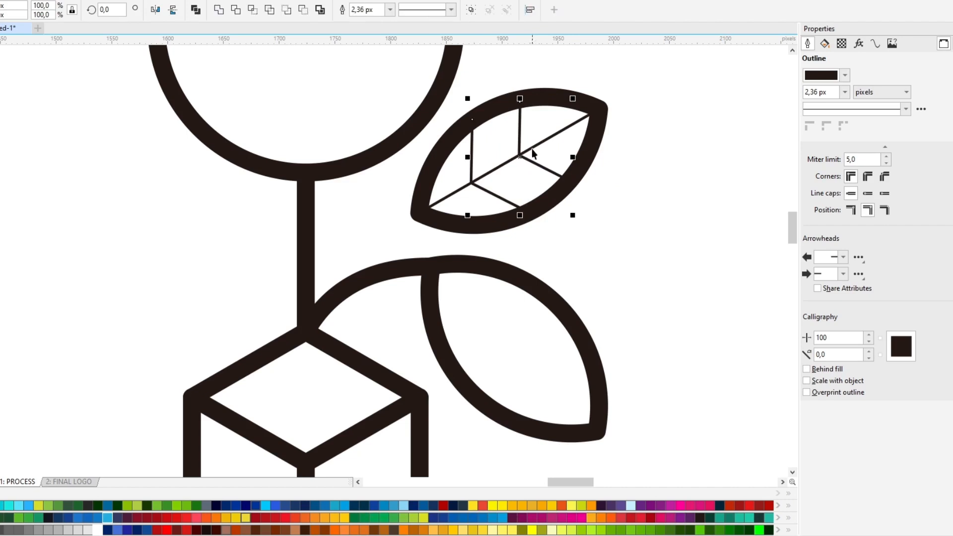
Add the midrib to the selected veins, combine all of them, and set their outline width to 16.0 px
shift+click(538, 144)
key(ctrl+l)
click(845, 92)
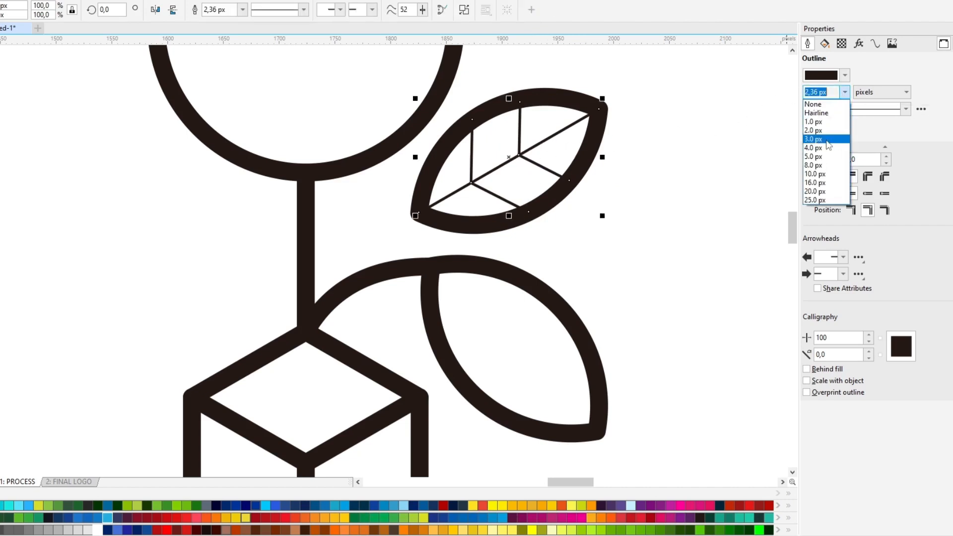
click(825, 184)
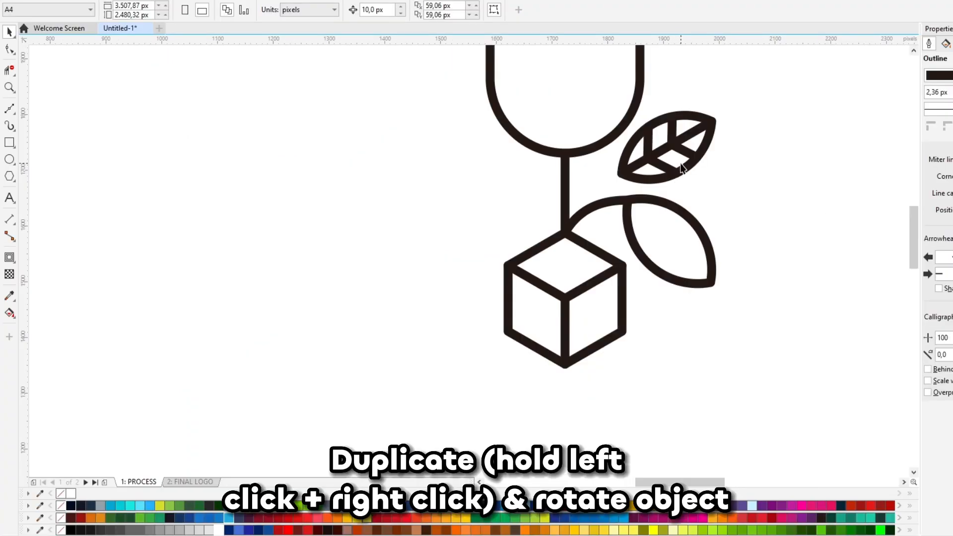
Copy the veins onto the lower leaf, rotate the copy to 285 degrees along the leaf, and enlarge it to reach the leaf's upper-left tip
click(682, 167)
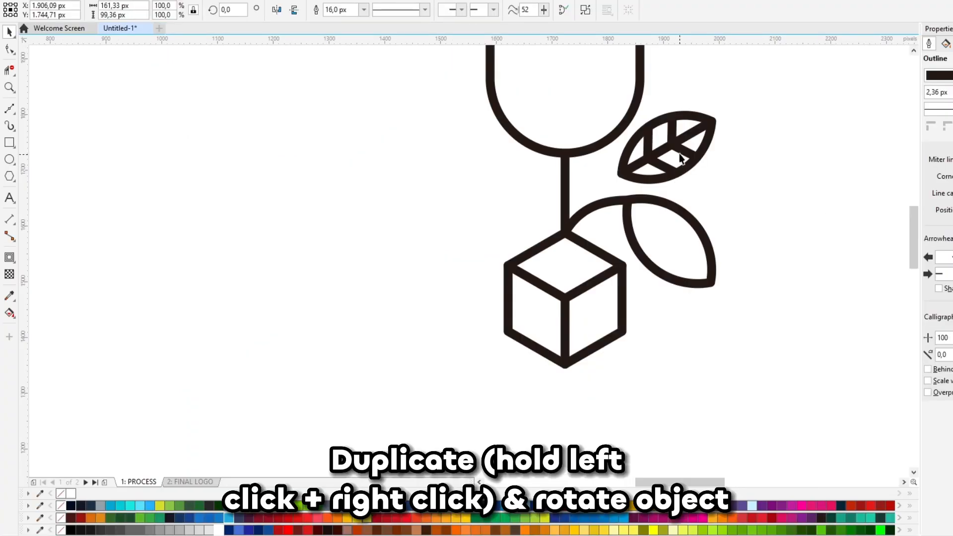
drag(682, 168, 685, 218)
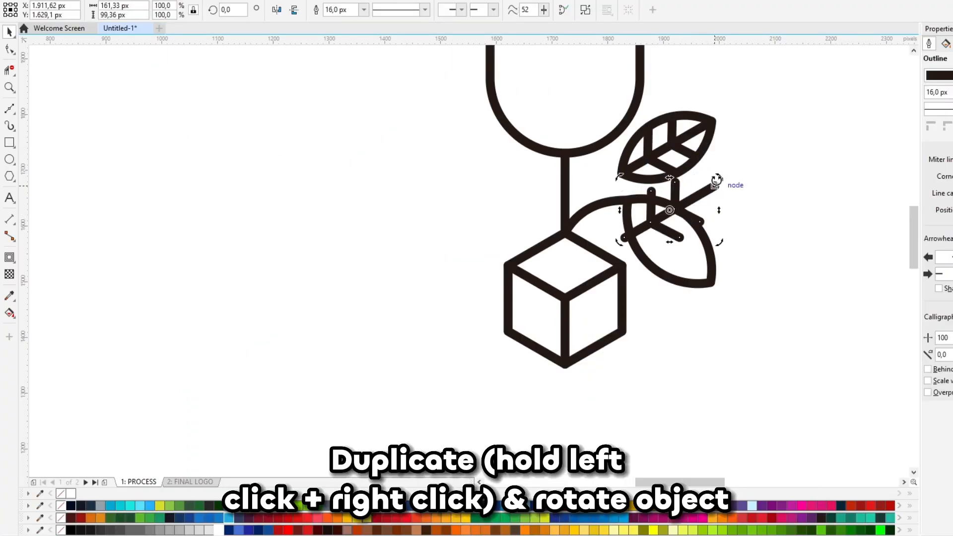
drag(717, 180, 710, 279)
scroll(644, 219, up, 2)
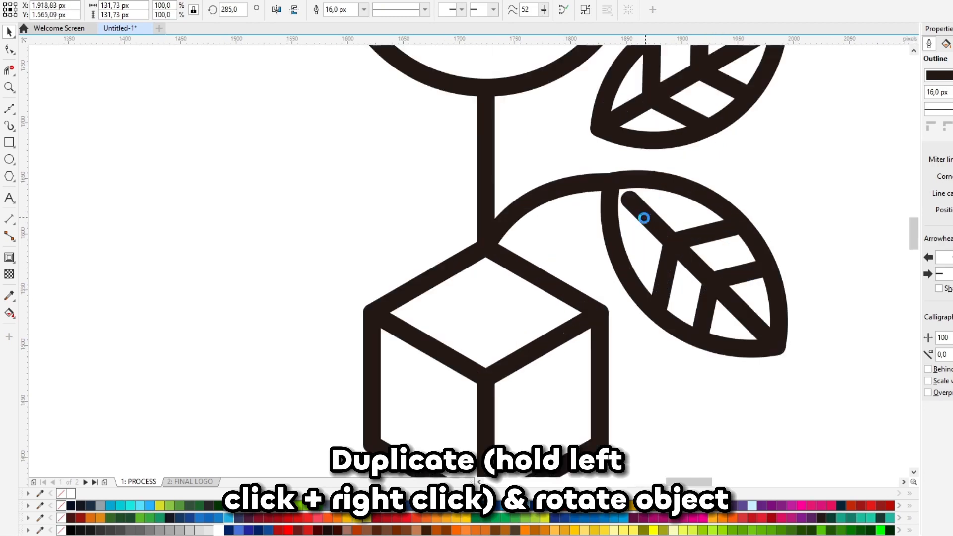
drag(628, 197, 611, 181)
scroll(683, 226, down, 2)
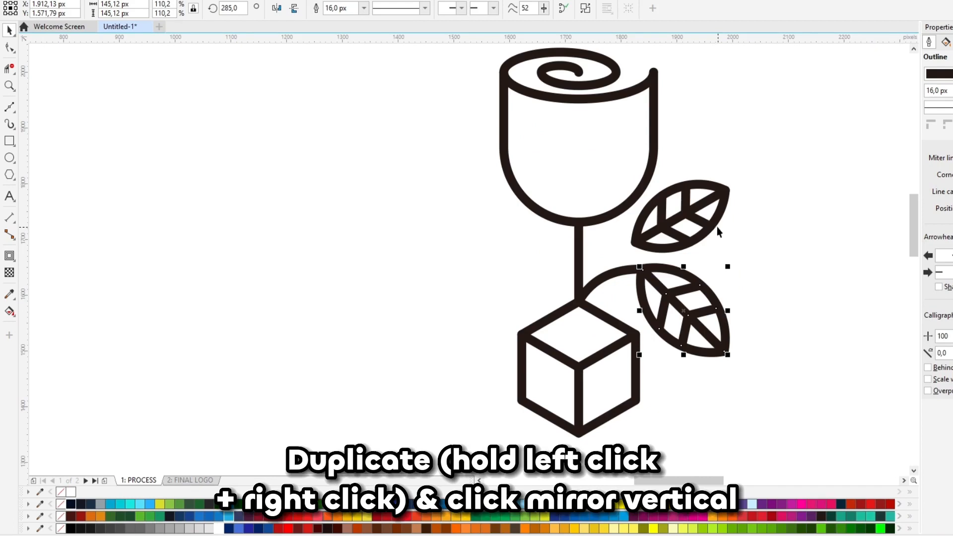
Group the two veined leaves on the right of the stem, and place a horizontally mirrored copy on the left side
shift+click(715, 226)
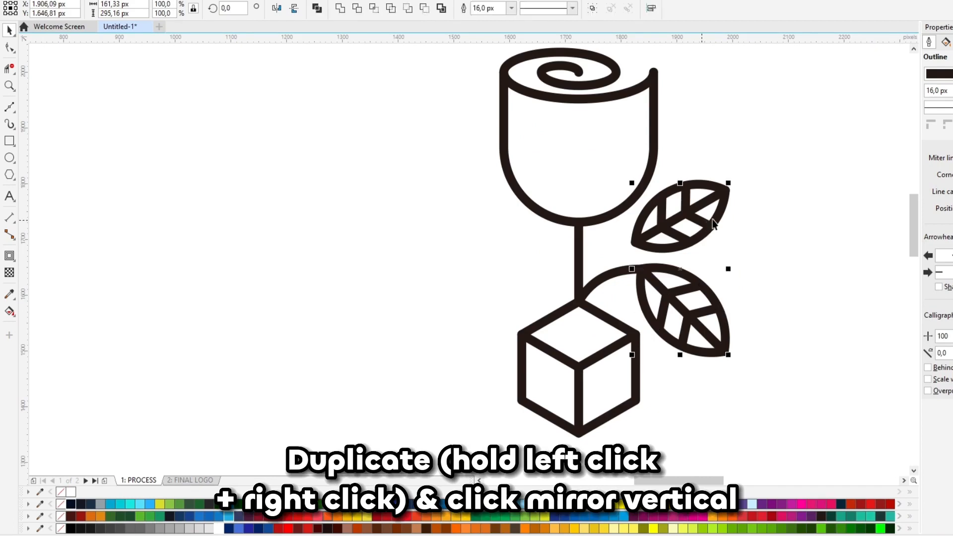
key(ctrl+g)
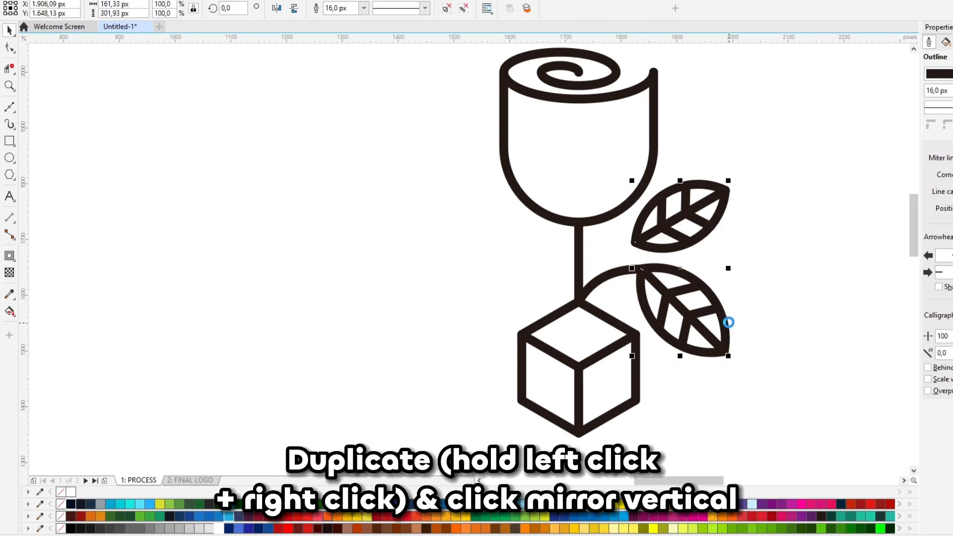
drag(726, 323, 512, 323)
right_click(512, 324)
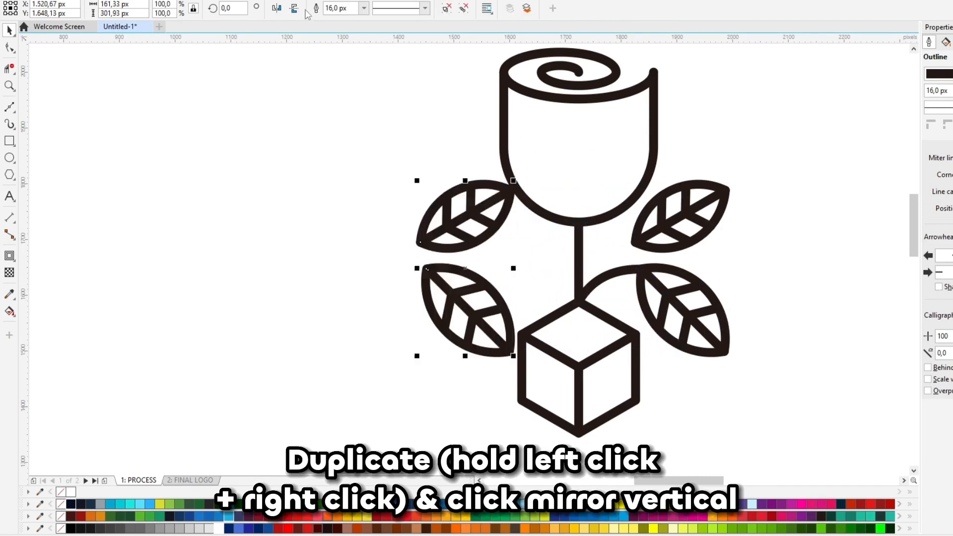
click(275, 7)
Place a mirrored copy of the stem-and-branch line on the stem, and delete the copy's upper stem node to leave only the left branch
drag(610, 274, 570, 281)
right_click(570, 281)
click(277, 8)
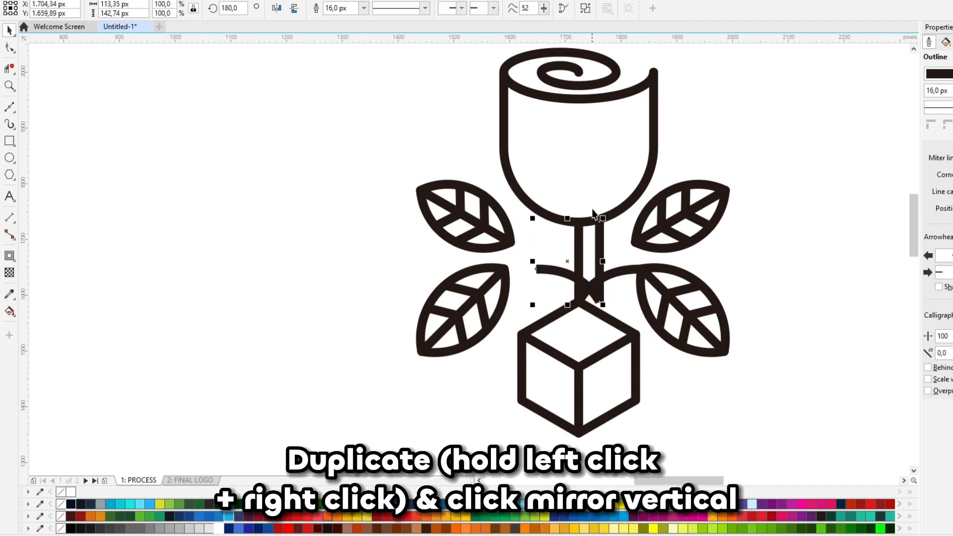
drag(601, 222, 578, 222)
key(F10)
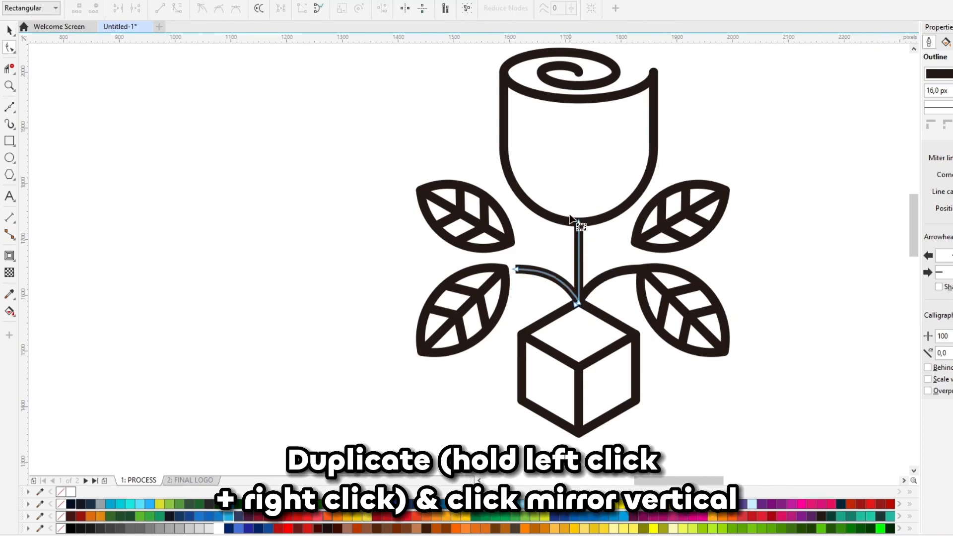
key(Delete)
key(space)
Move the left pair of leaves inward until the lower leaf's tip meets the end of the left branch
click(506, 277)
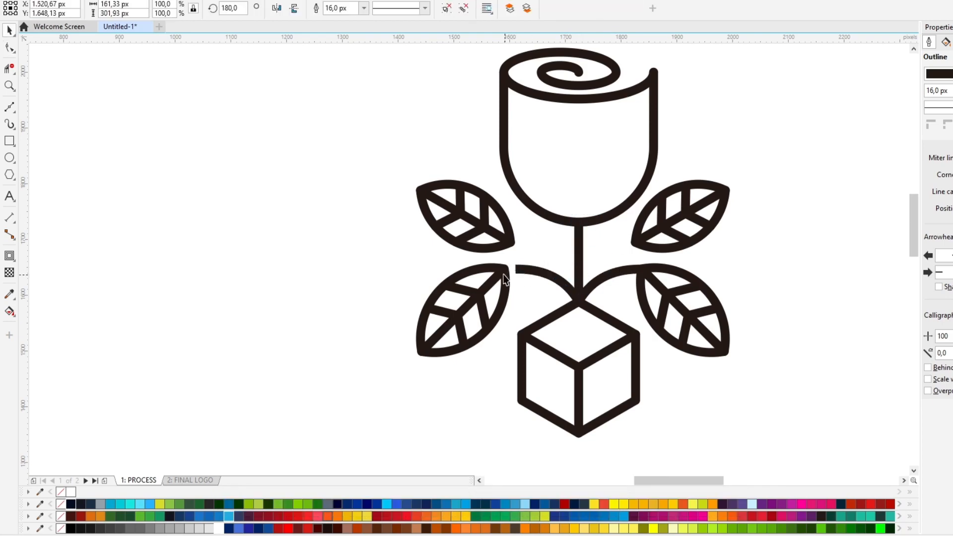
drag(502, 269, 516, 269)
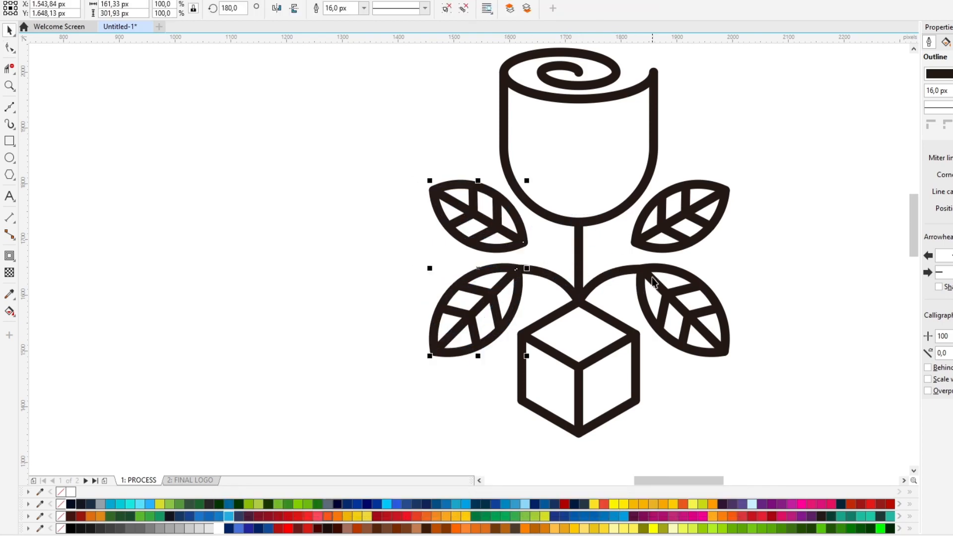
click(744, 264)
Draw an open Bezier line across the rose body from its right edge down to its lower-left edge
click(646, 199)
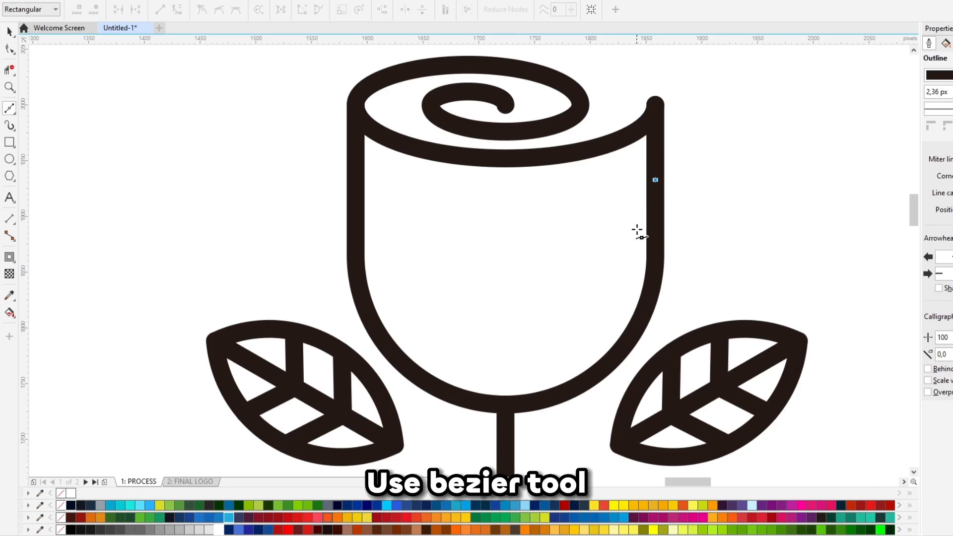
click(630, 240)
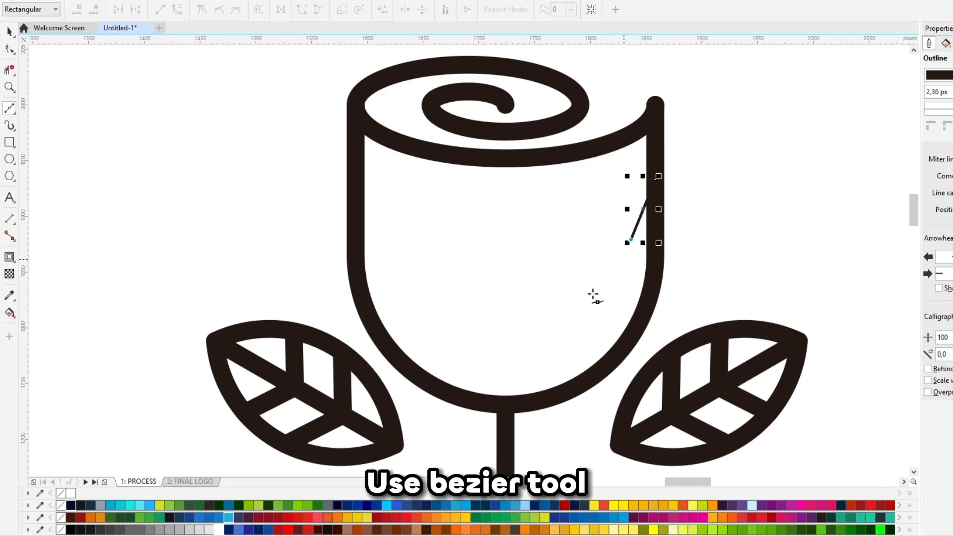
click(603, 286)
double_click(481, 341)
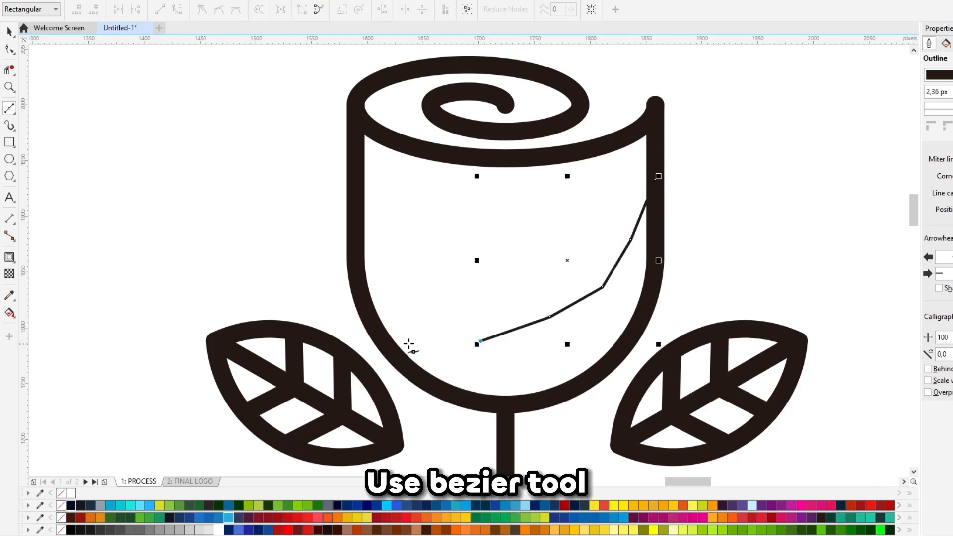
click(377, 329)
Reduce the new line to its two end nodes and bend it into a smooth petal curve with both end handles
drag(472, 202, 667, 398)
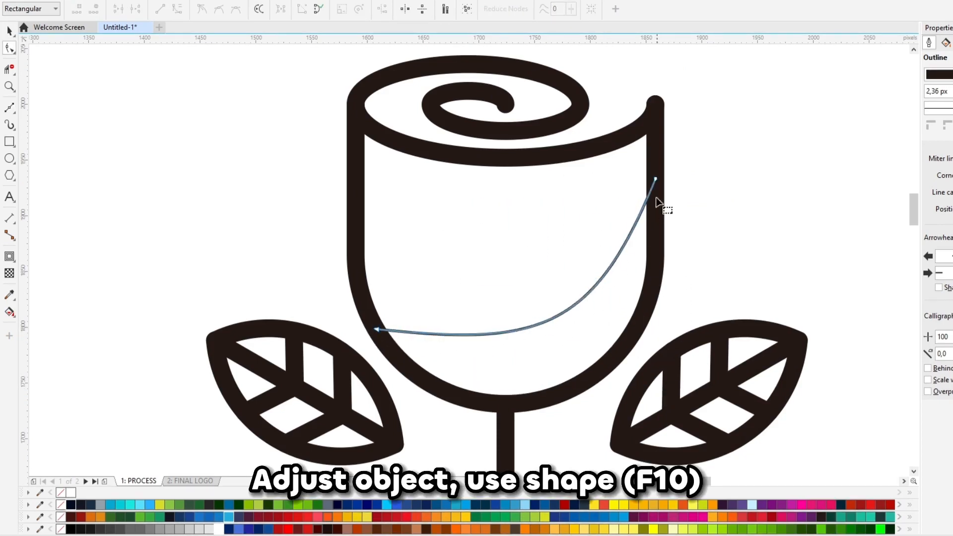
click(654, 178)
drag(594, 331, 655, 268)
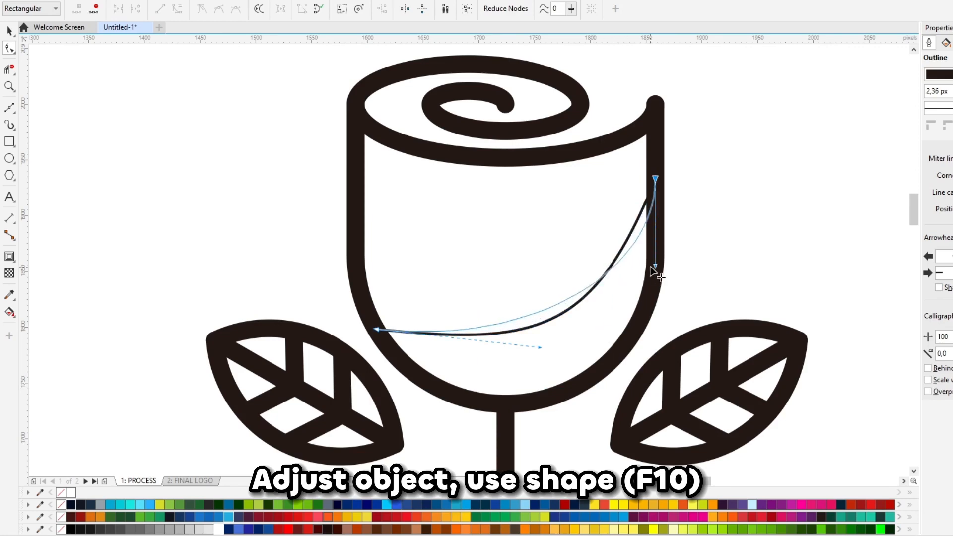
drag(541, 347, 442, 395)
key(space)
Set the petal curve's outline width to 16.0 px
click(948, 91)
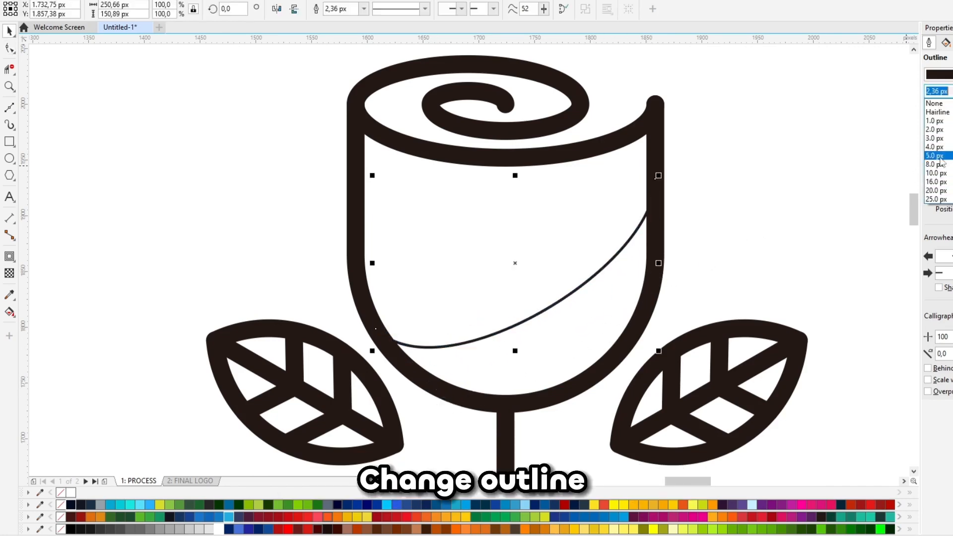
click(935, 184)
click(753, 212)
Lengthen the petal curve's handle at its right end downward so the curve hangs lower along the rose's right side
click(622, 247)
key(F10)
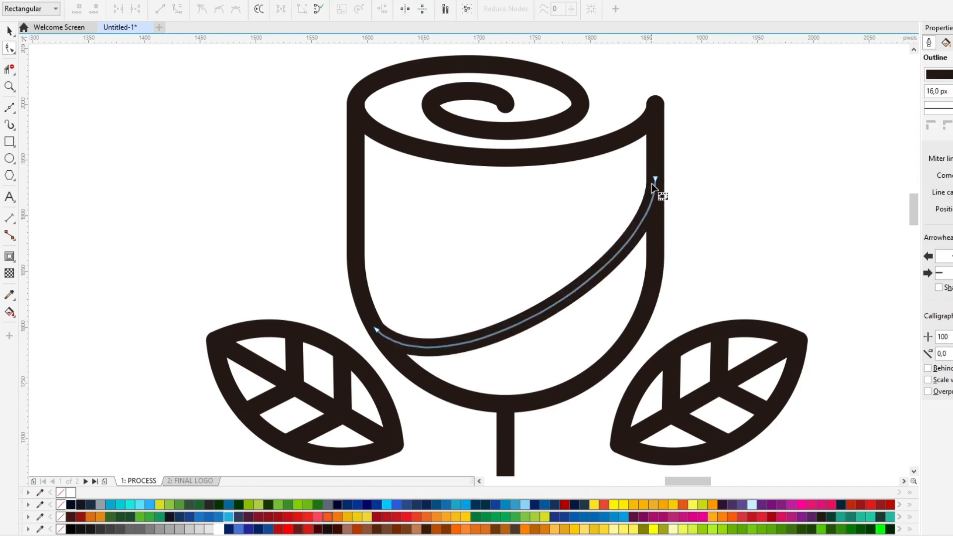
click(655, 179)
drag(655, 278, 633, 315)
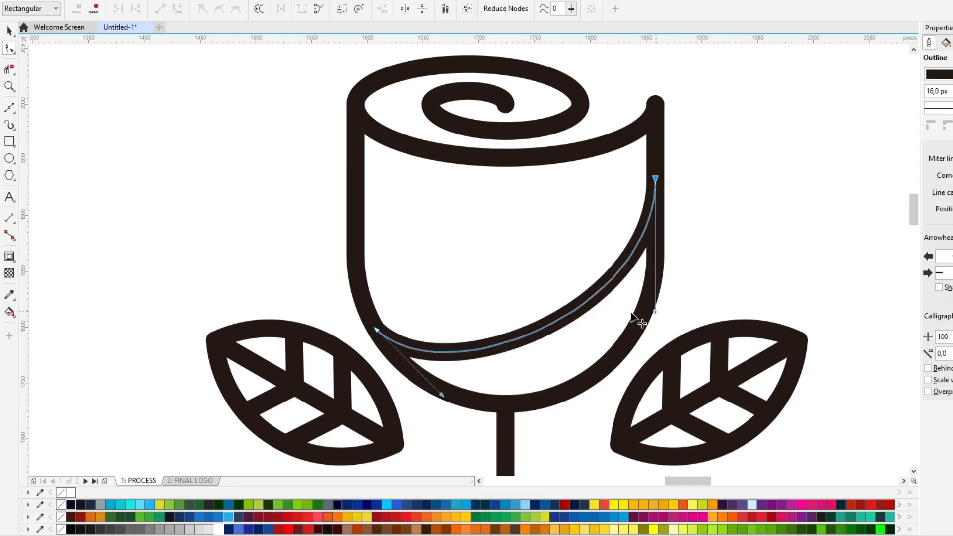
click(445, 400)
key(space)
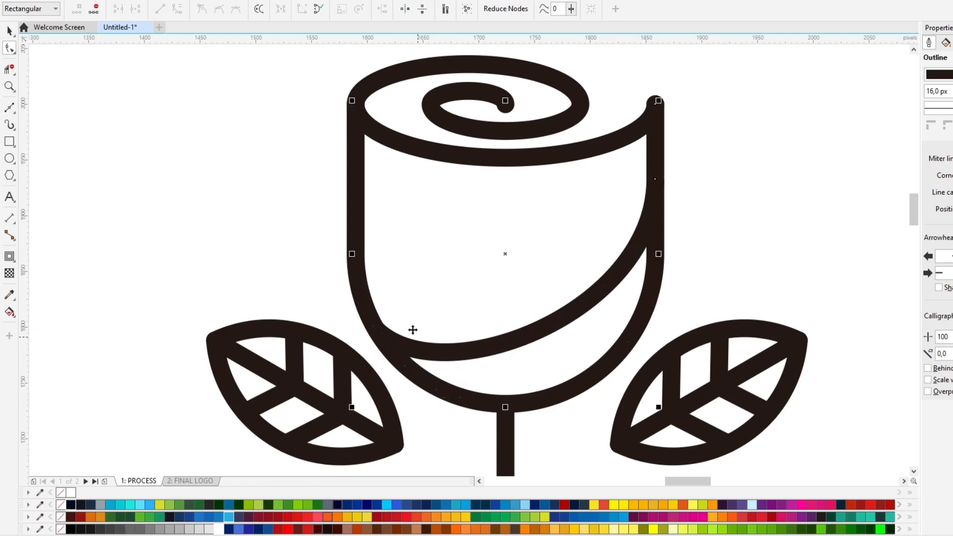
click(265, 238)
Duplicate the petal curve, mirror it horizontally, attach it higher on the rose's left edge, and reshape it to meet the first curve
click(512, 334)
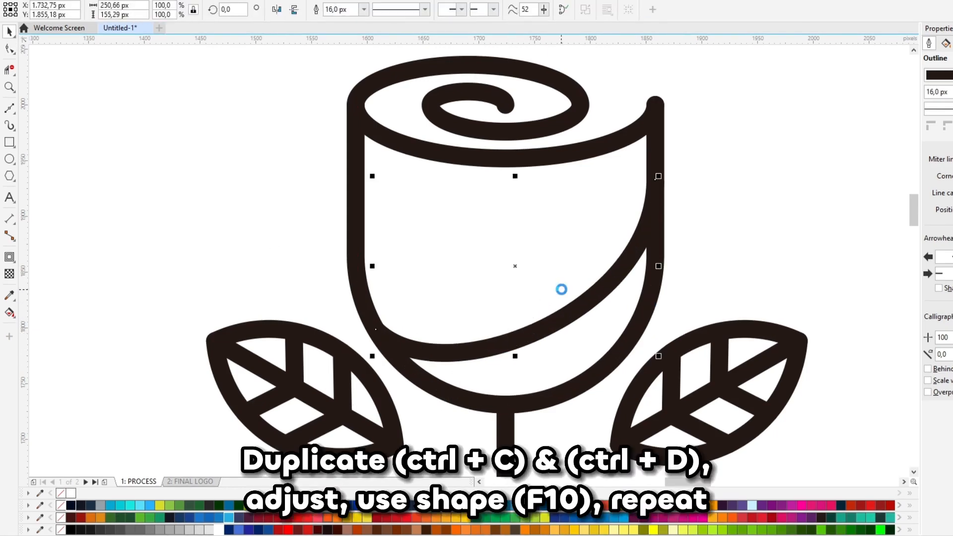
click(277, 10)
drag(375, 180, 358, 155)
key(F10)
drag(634, 305, 603, 287)
drag(541, 351, 540, 346)
key(space)
scroll(552, 279, down, 3)
Make a horizontally mirrored copy of the second petal curve and attach its upper end near the top of the rose's right edge
click(569, 276)
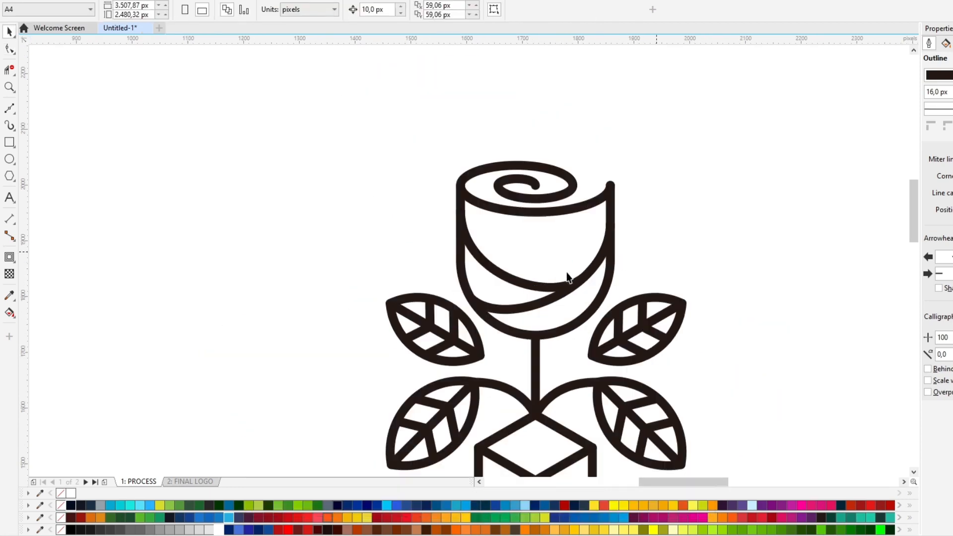
click(540, 287)
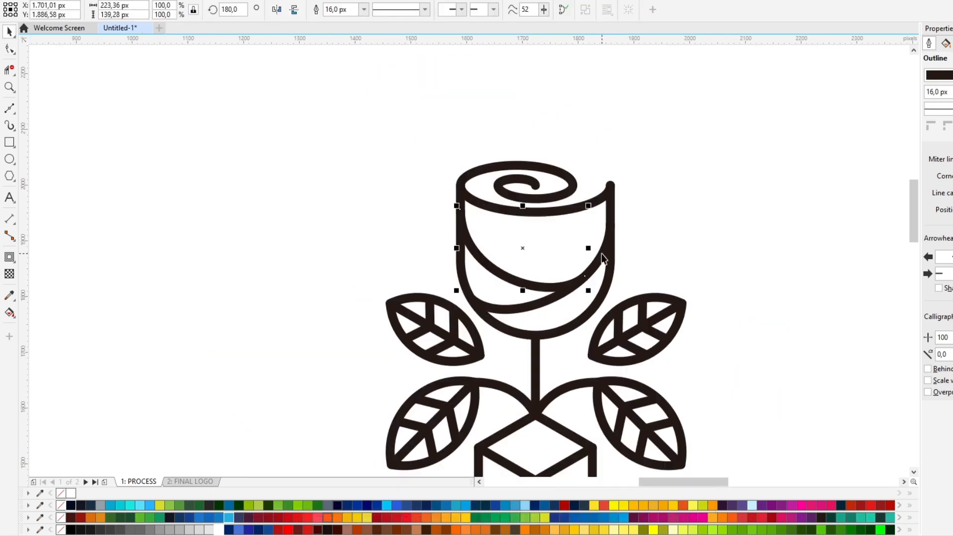
click(277, 9)
scroll(573, 238, up, 2)
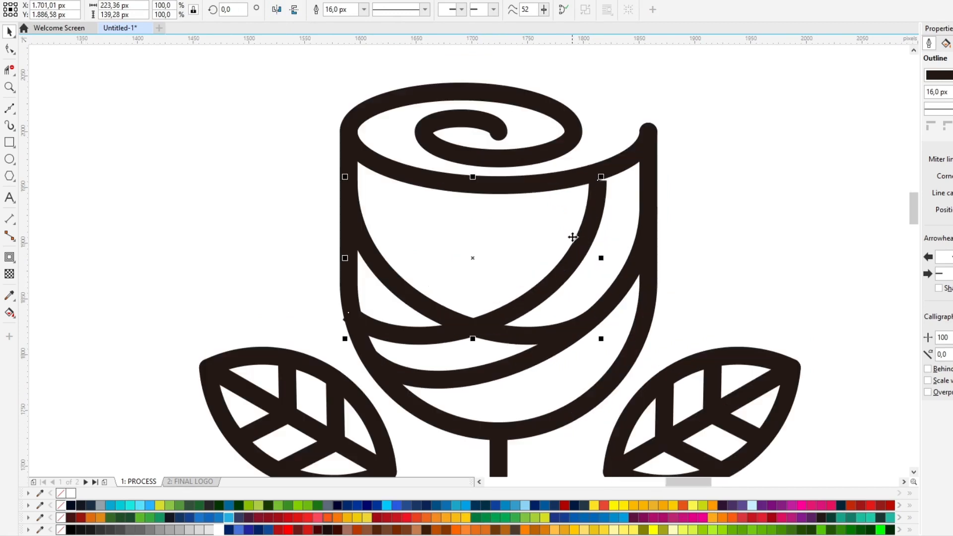
drag(598, 185, 649, 145)
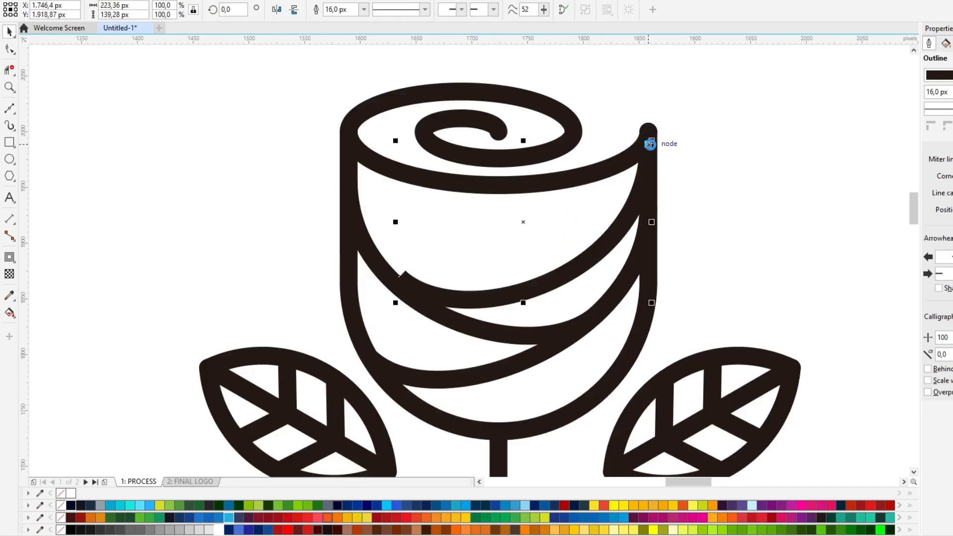
Extend the third petal curve's left end up along the second curve and shorten its right handle to flatten the bend
double_click(442, 285)
drag(399, 276, 371, 254)
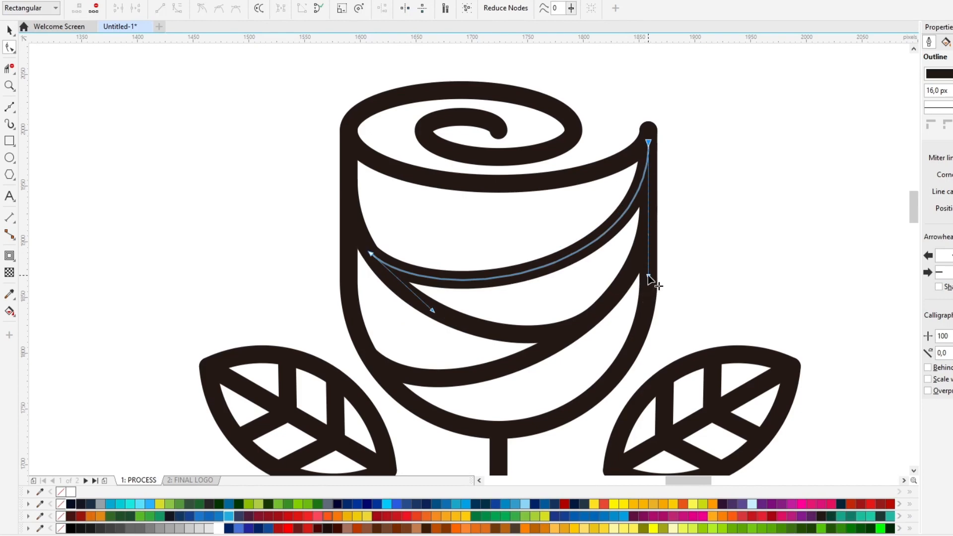
drag(648, 275, 651, 232)
click(675, 213)
key(space)
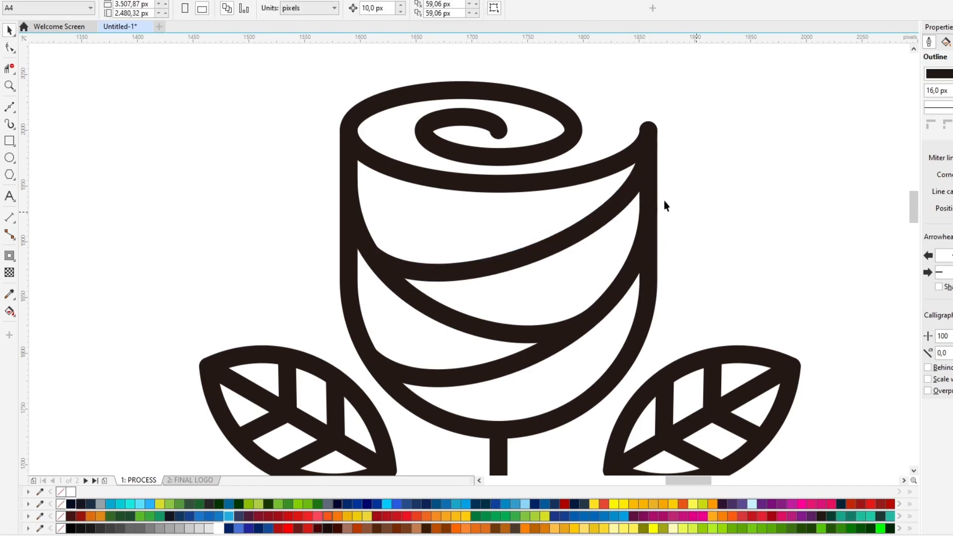
Extend the stem's lower end straight down into the box's top face, making the stem about 201 px long
scroll(645, 195, down, 1)
scroll(643, 212, down, 2)
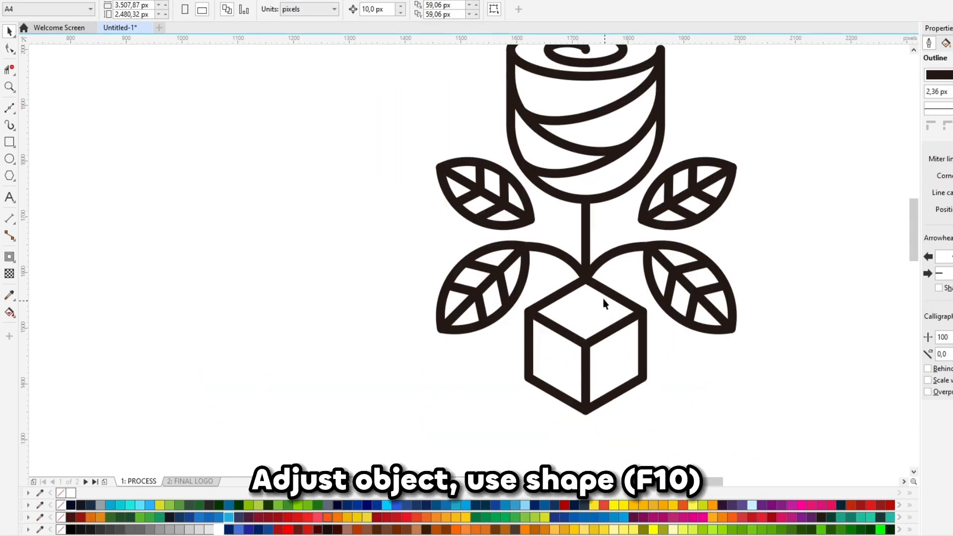
click(584, 253)
right_click(590, 263)
click(621, 250)
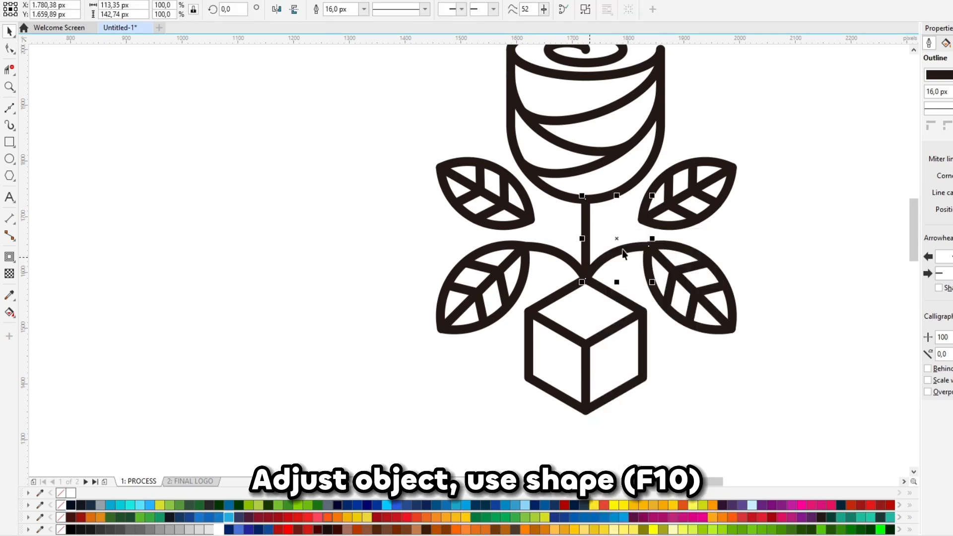
click(598, 239)
double_click(589, 237)
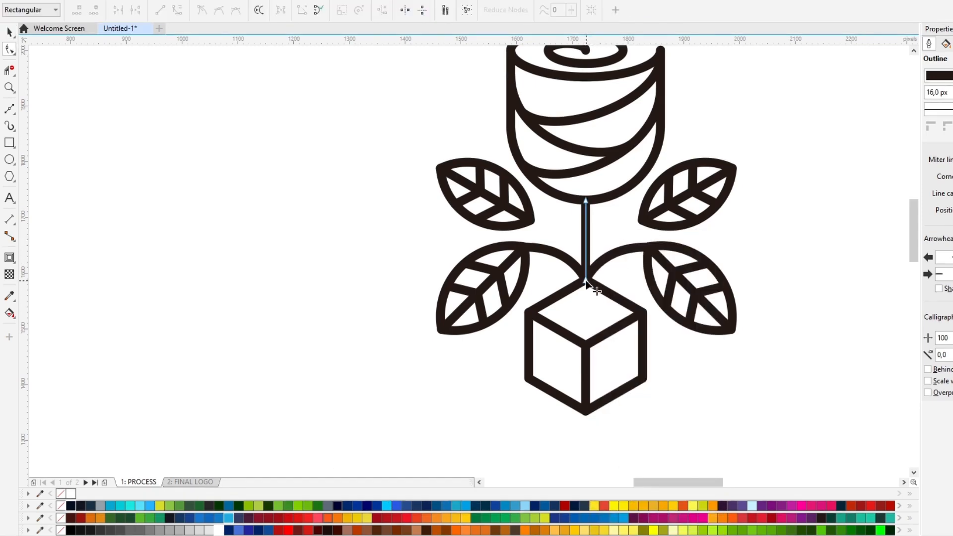
drag(586, 282, 586, 327)
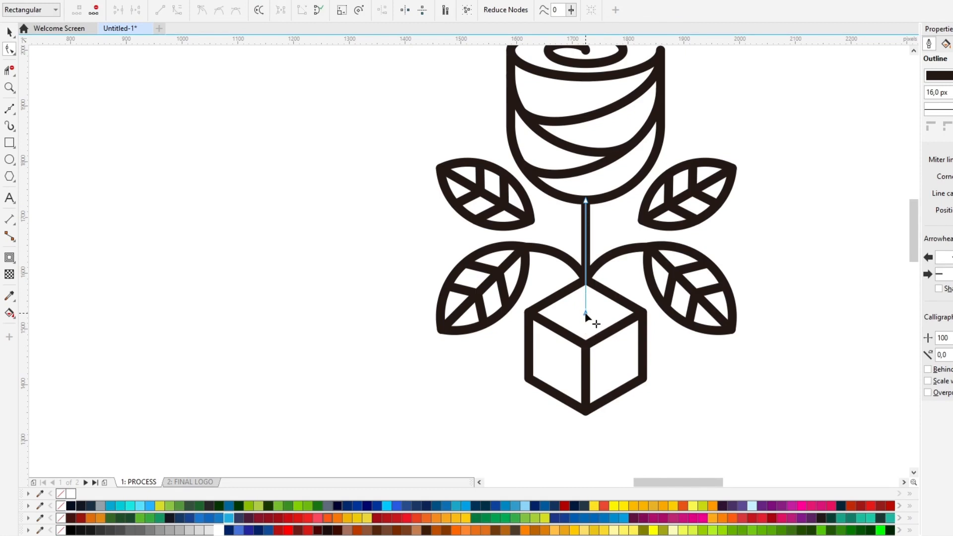
key(space)
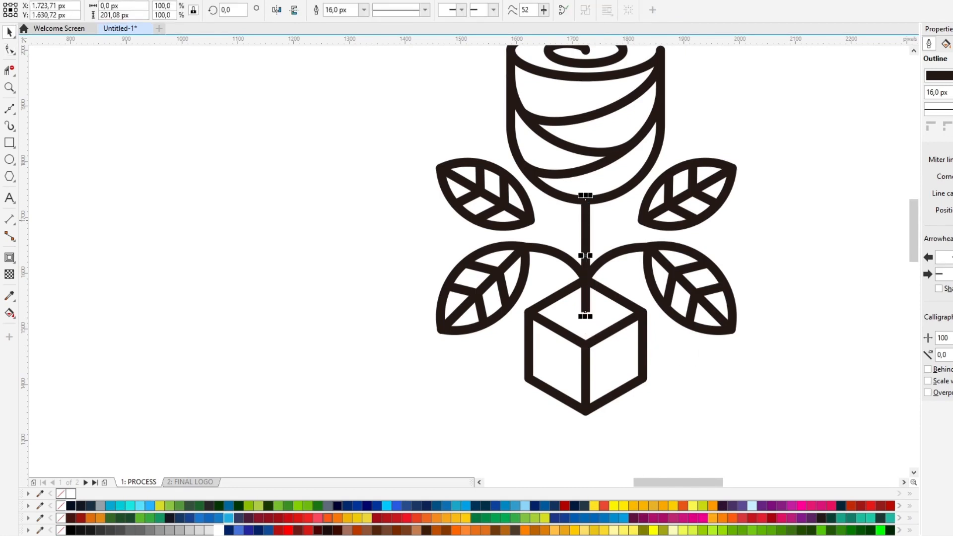
click(765, 278)
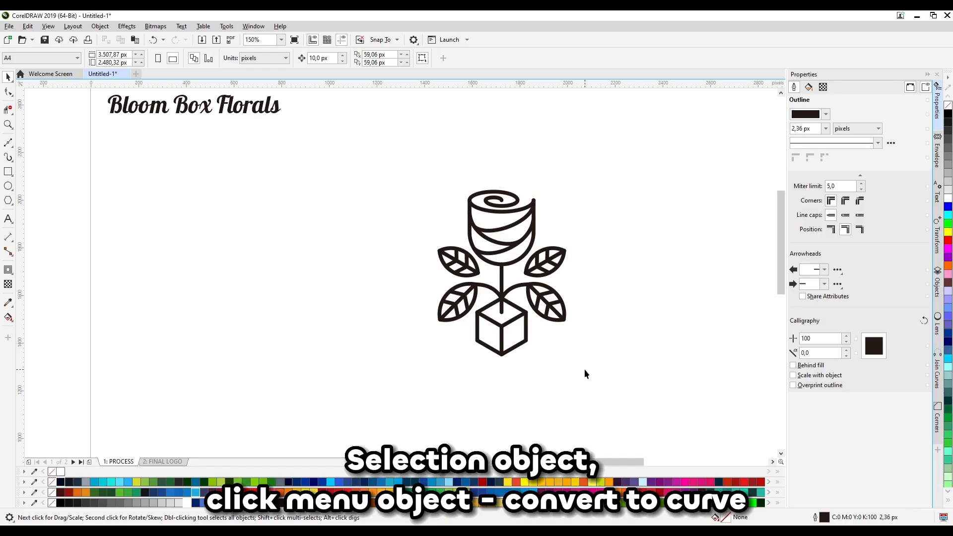
Convert all the rose, leaf and box artwork to curves
drag(426, 175, 412, 164)
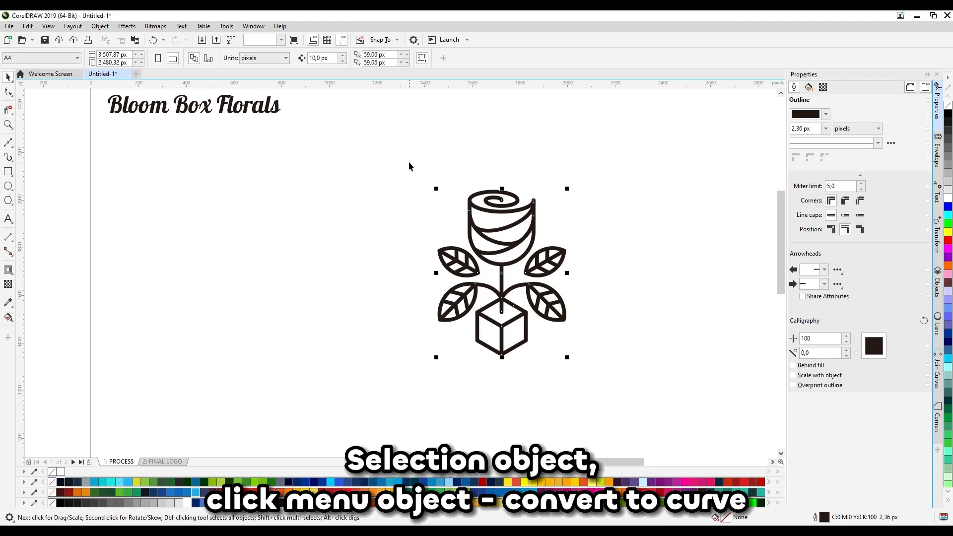
click(99, 26)
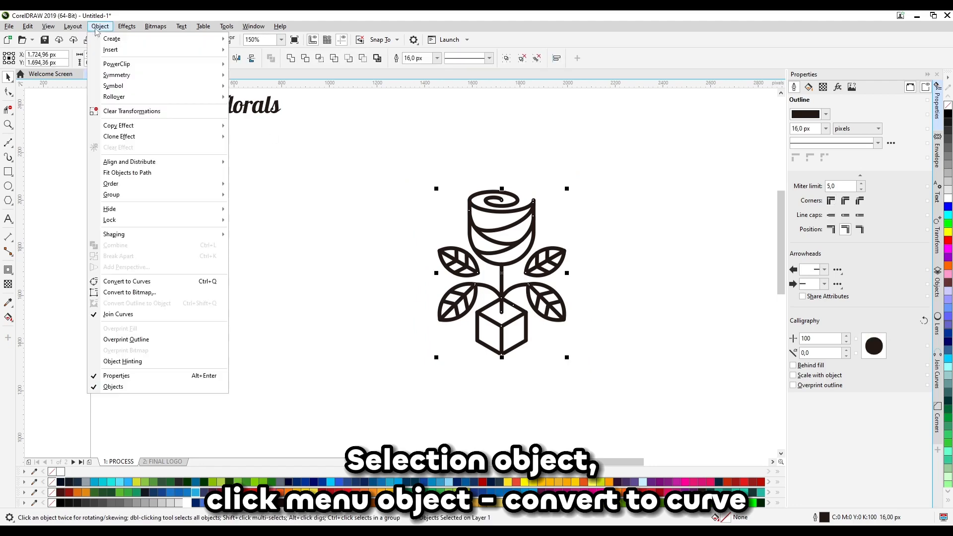
click(152, 285)
Ungroup all objects of the isometric box
scroll(521, 333, up, 1)
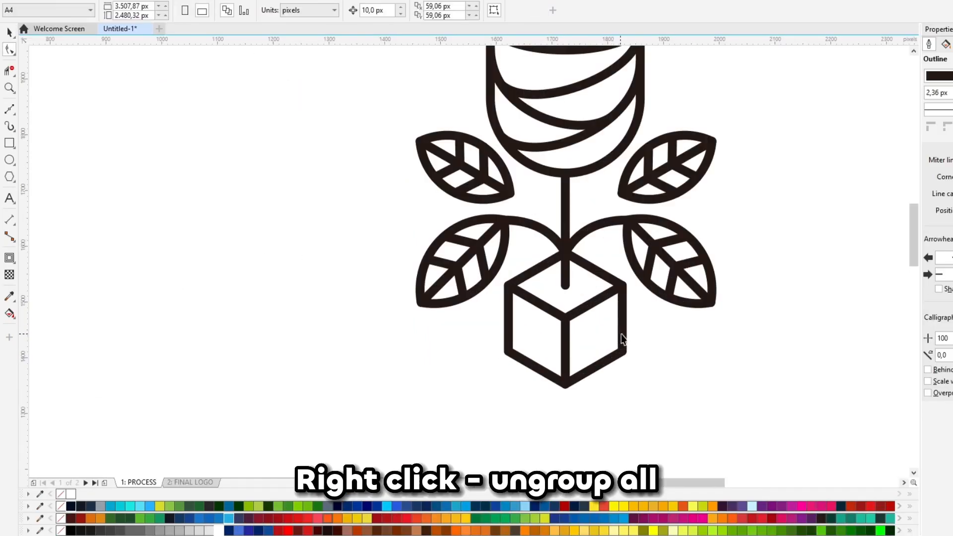
click(528, 334)
right_click(618, 326)
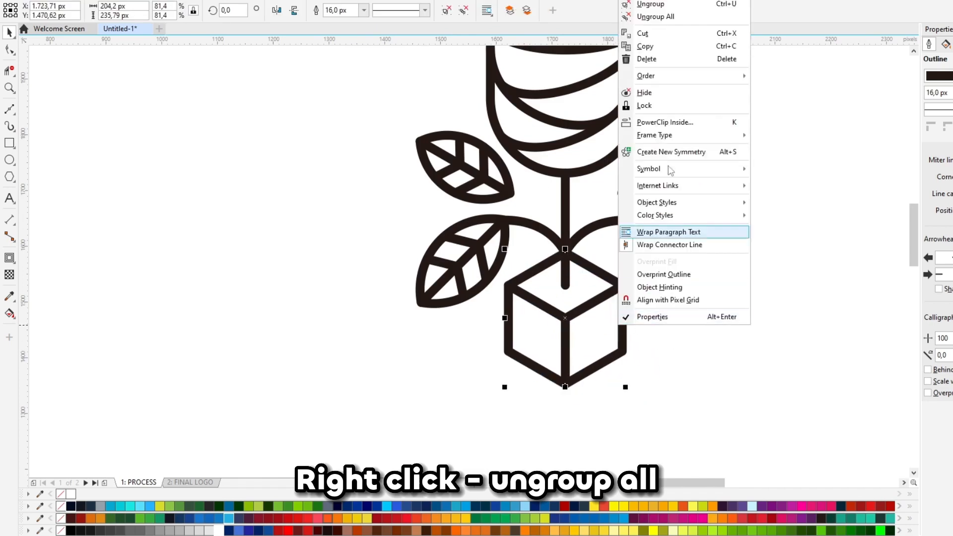
click(667, 24)
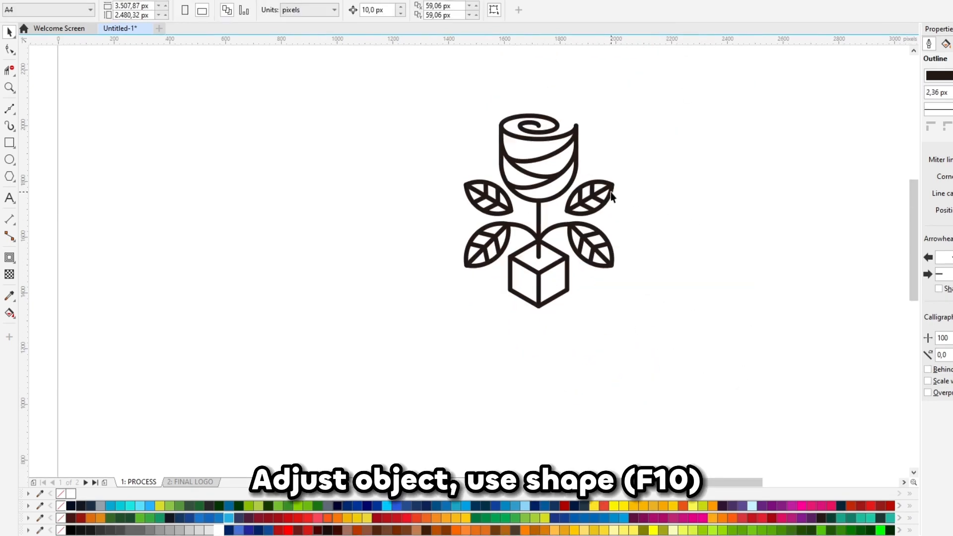
Ungroup the pair of leaves on each side of the stem
click(611, 192)
shift+click(608, 238)
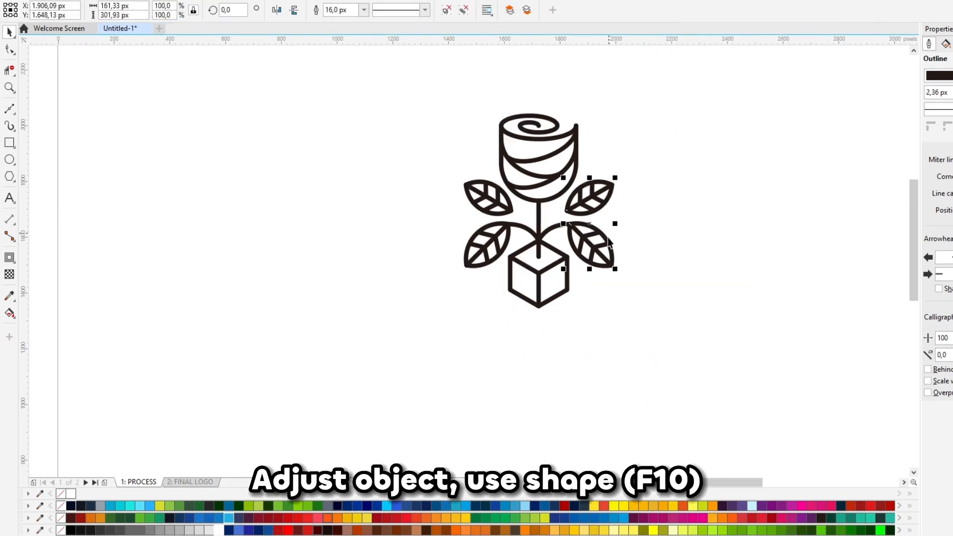
right_click(607, 241)
click(627, 250)
click(487, 240)
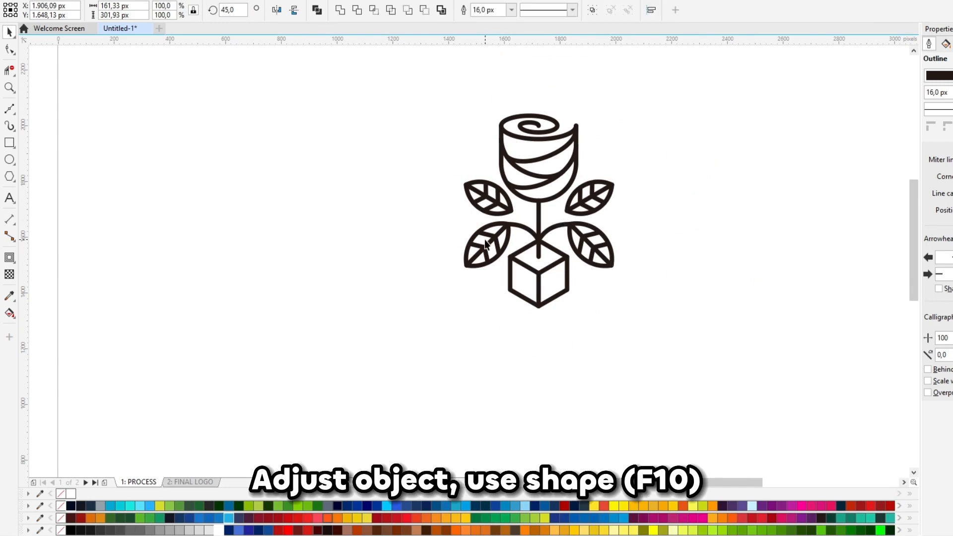
right_click(486, 241)
click(498, 249)
click(660, 253)
Break the leaf outline curves at the nodes on their outer tips, using the Shape tool
click(612, 248)
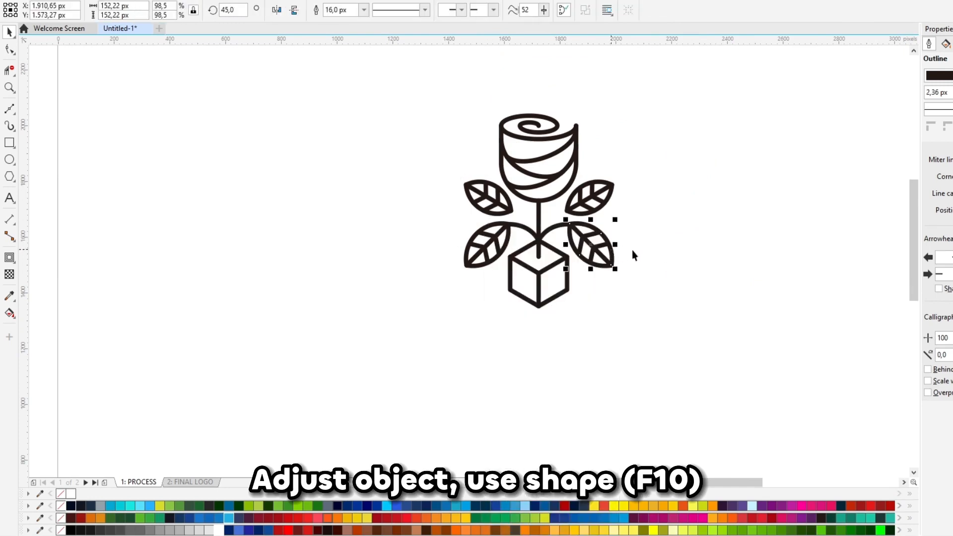
key(F10)
click(612, 265)
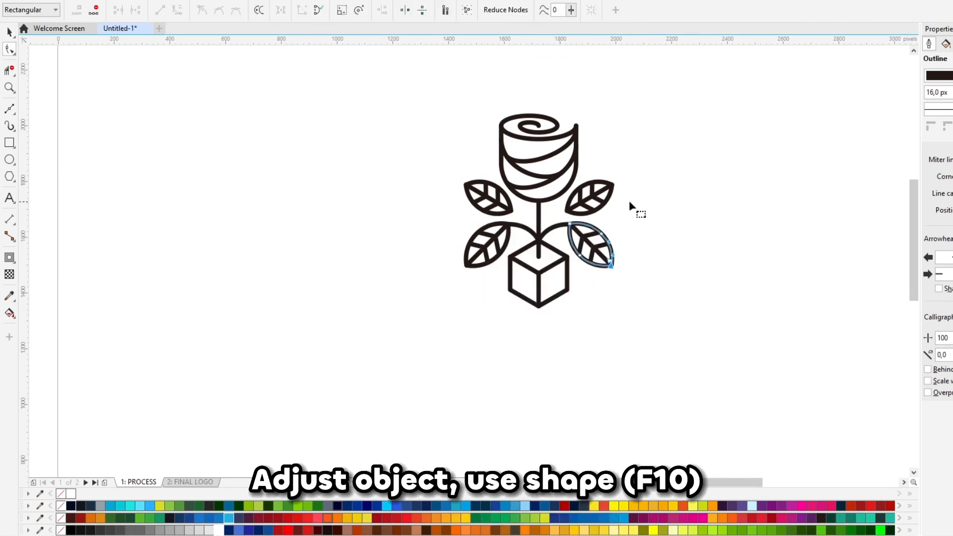
click(614, 195)
click(612, 186)
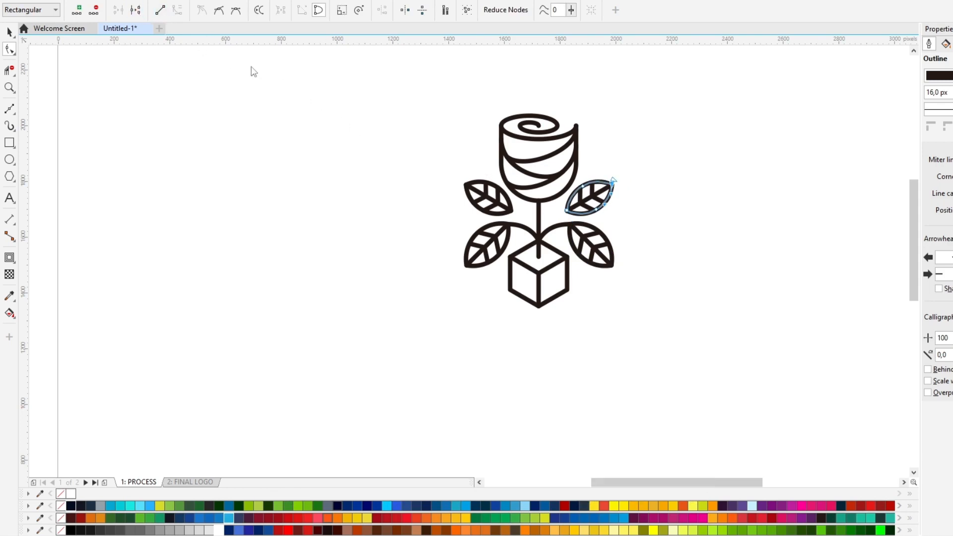
click(471, 201)
click(467, 185)
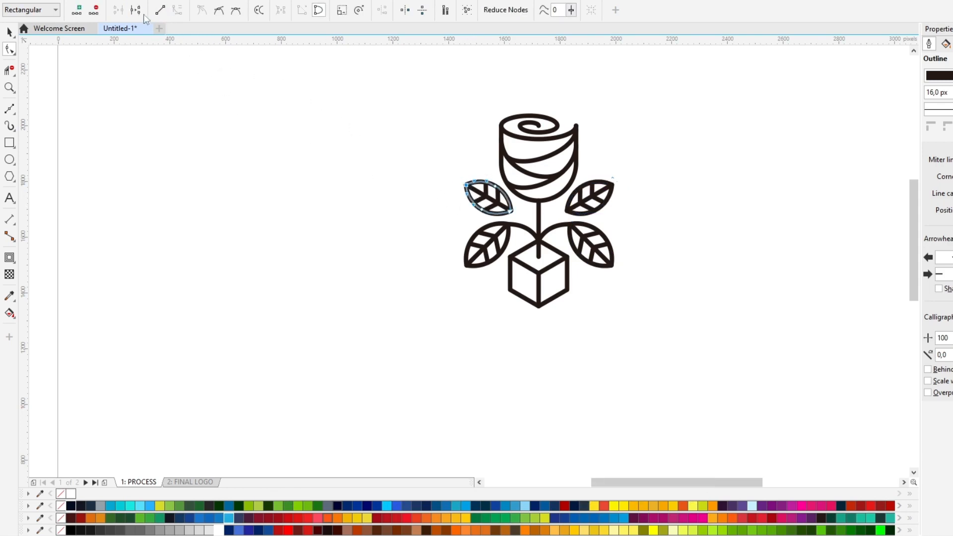
click(467, 260)
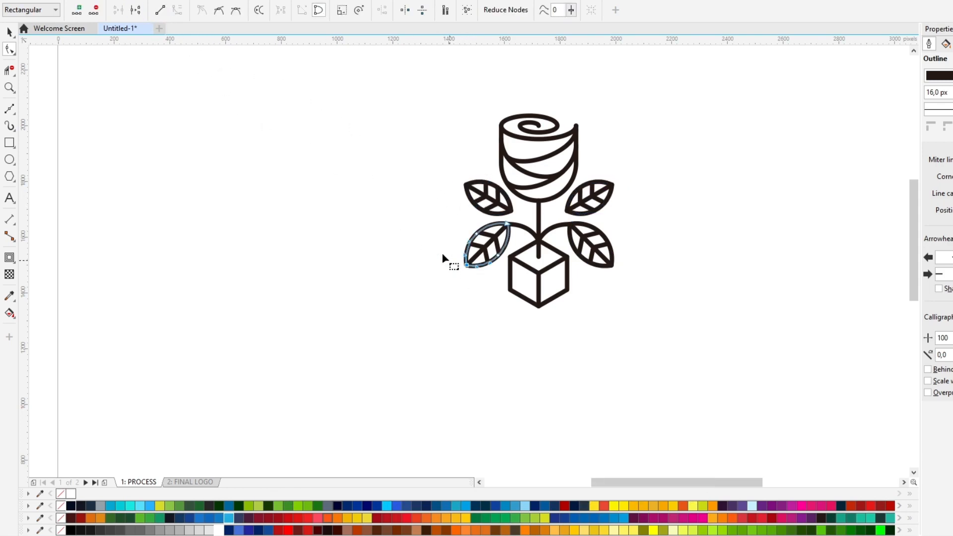
scroll(567, 187, up, 3)
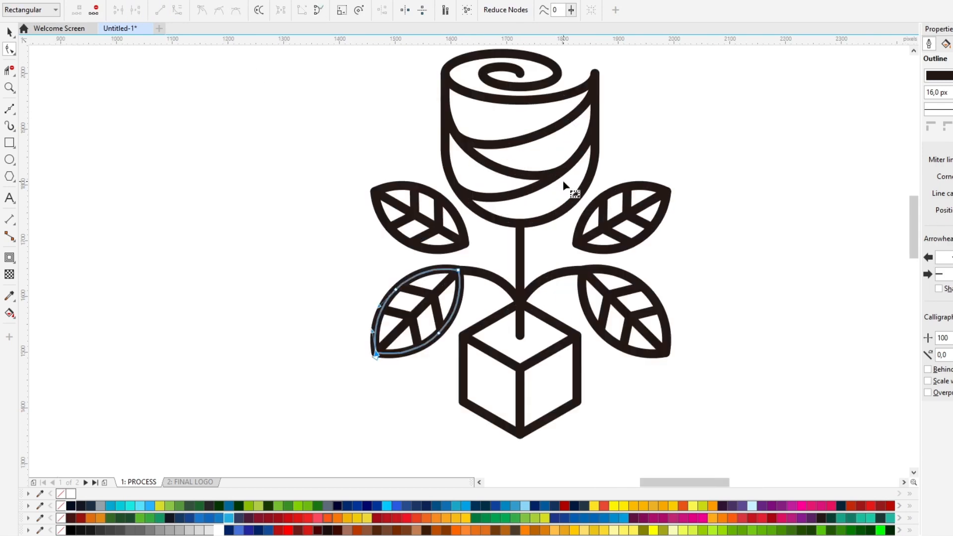
click(579, 197)
Convert the outlines of the whole flower emblem to objects and weld them into one shape
scroll(536, 156, down, 3)
key(space)
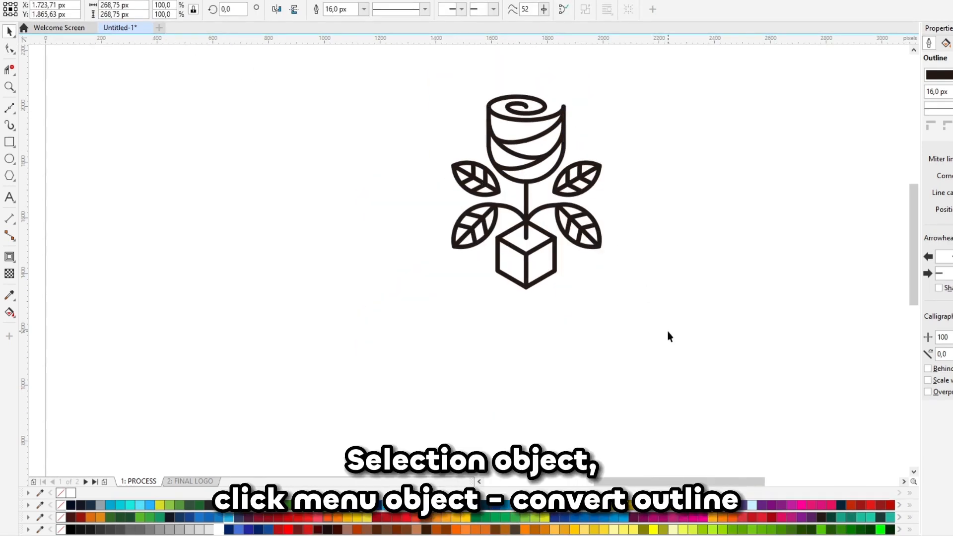
drag(670, 335, 403, 64)
click(119, 1)
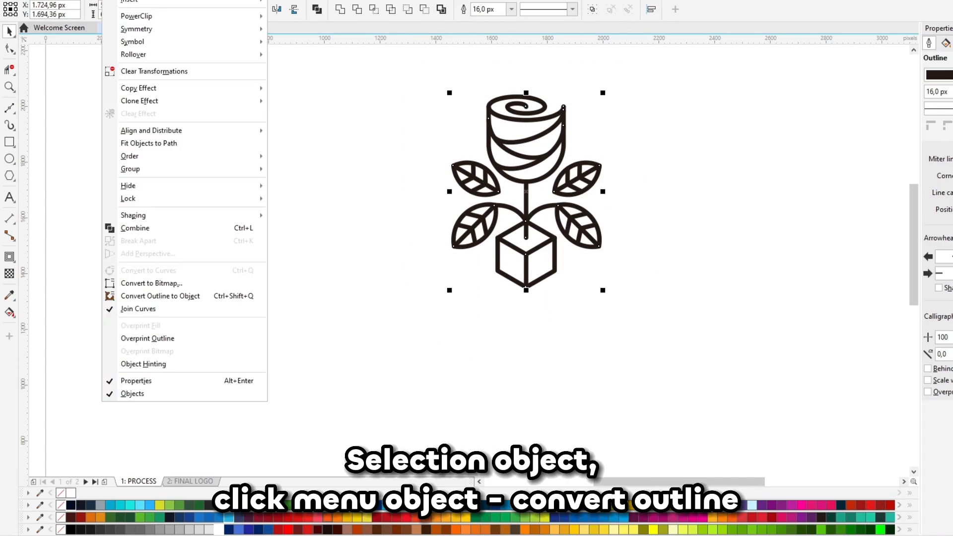
click(188, 296)
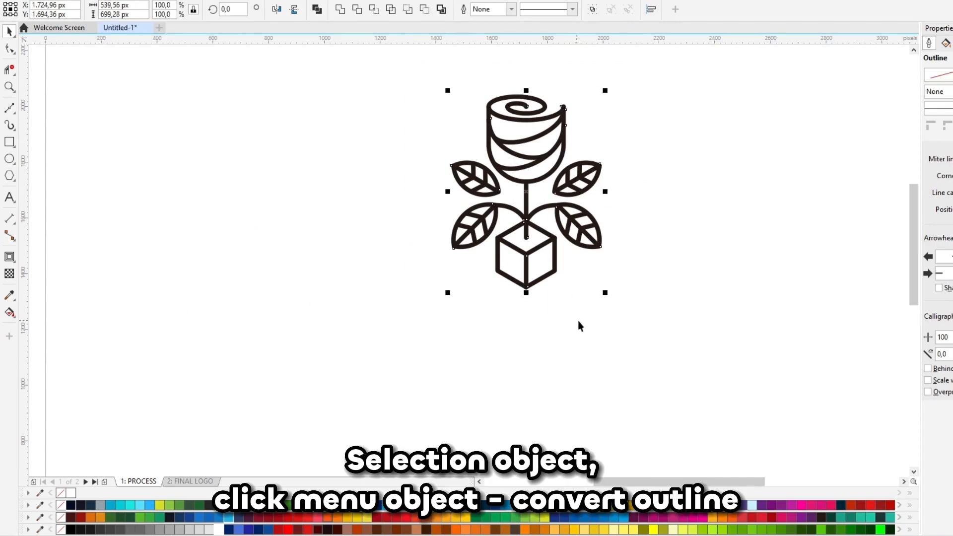
click(369, 116)
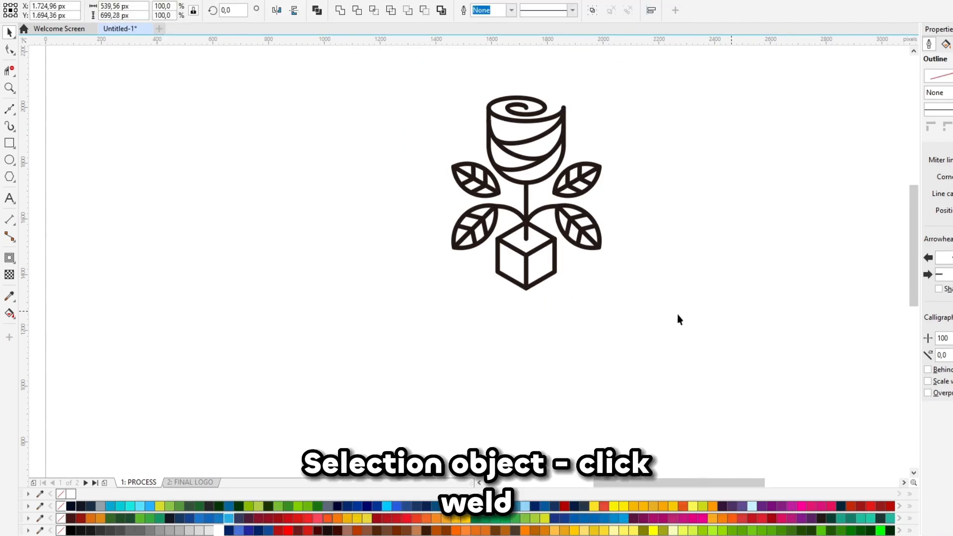
drag(664, 334, 397, 84)
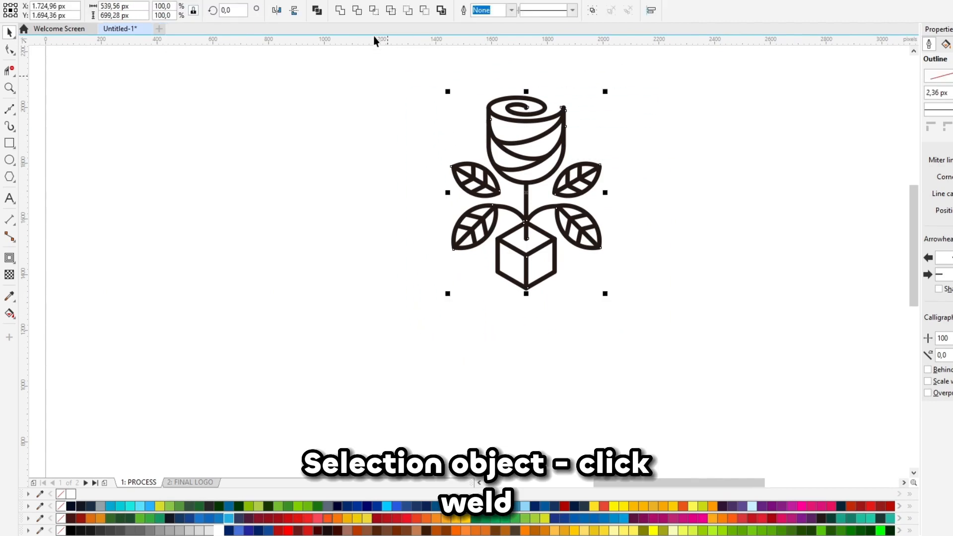
click(347, 16)
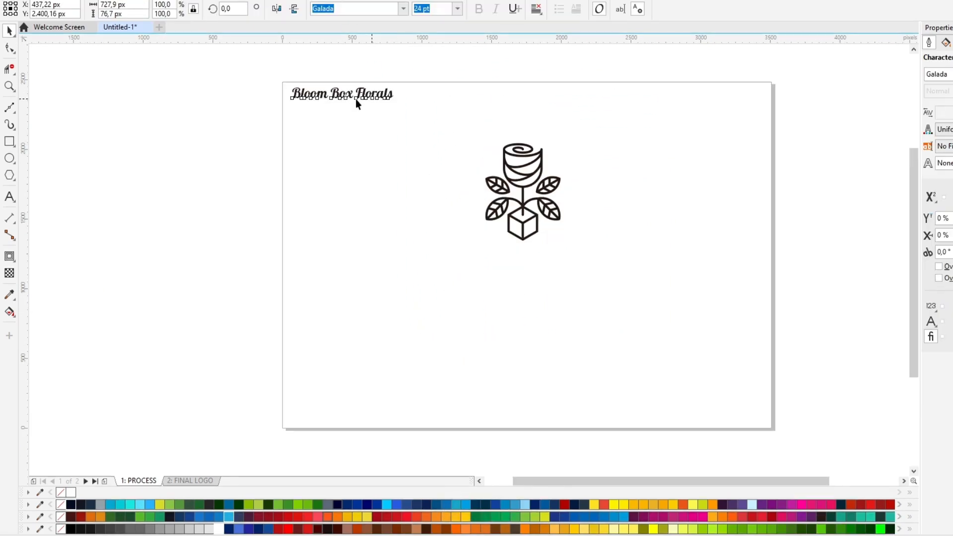
Move the Bloom Box Florals text beneath the box and scale the flower emblem down above it
drag(355, 99, 540, 222)
click(532, 231)
scroll(532, 230, up, 2)
drag(518, 182, 529, 233)
click(553, 274)
scroll(552, 274, up, 2)
drag(552, 273, 591, 222)
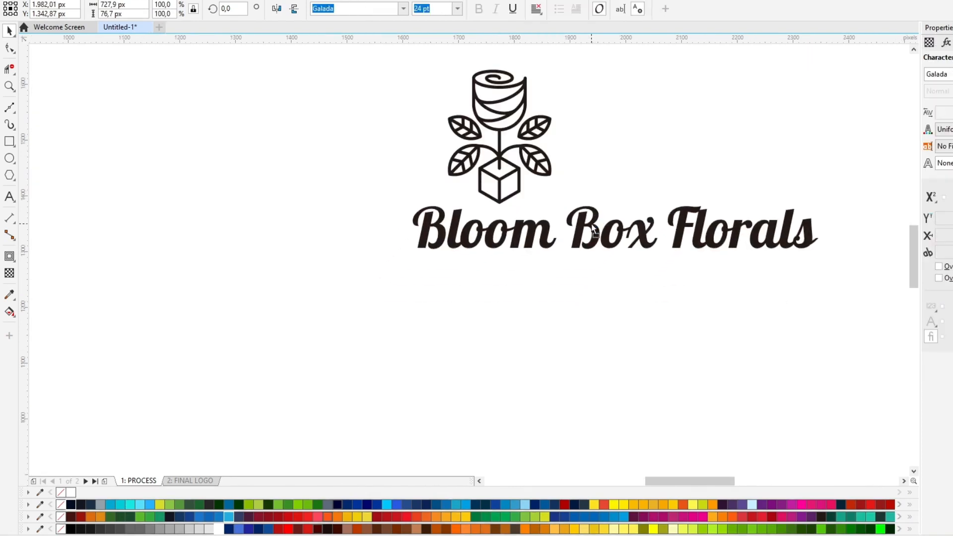
Scale the Bloom Box Florals text down to about 12.656 pt and place it just beneath the emblem
scroll(593, 226, down, 2)
drag(718, 246, 618, 249)
scroll(574, 228, up, 2)
drag(574, 227, 732, 234)
Remove Florals from the name text and add FLORALS as a separate text beneath Bloom Box
double_click(607, 220)
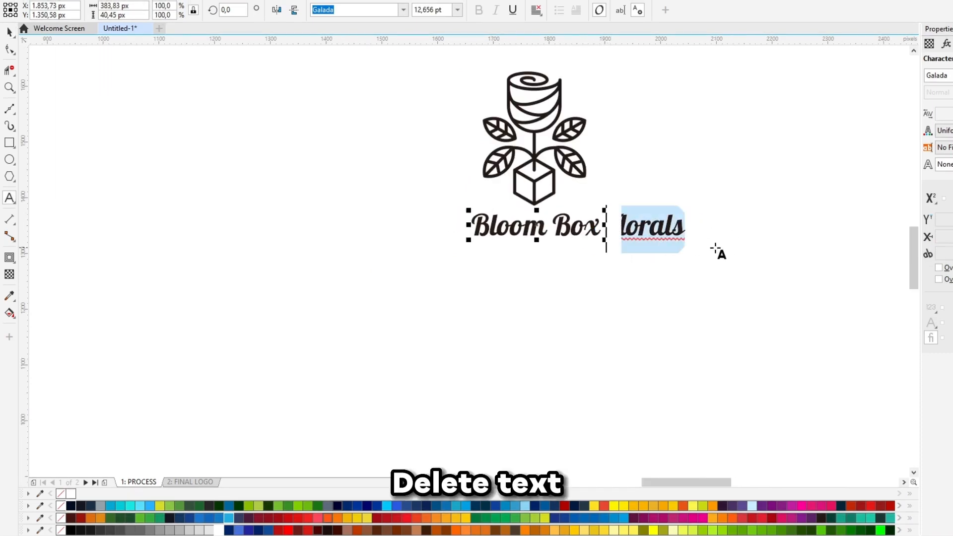
key(Delete)
text(Florals)
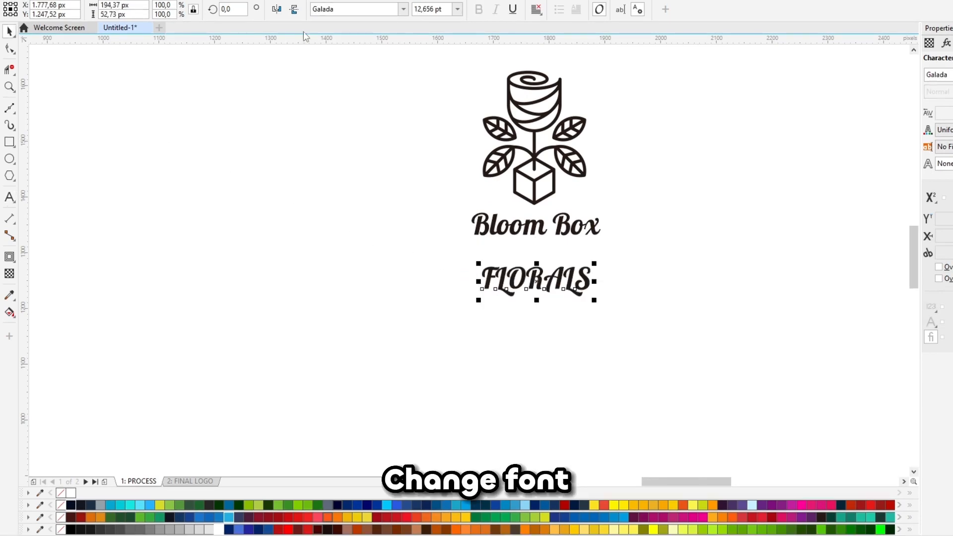
Set the FLORALS text in Baumans at about 4.671 pt and move it close beneath Bloom Box
click(401, 11)
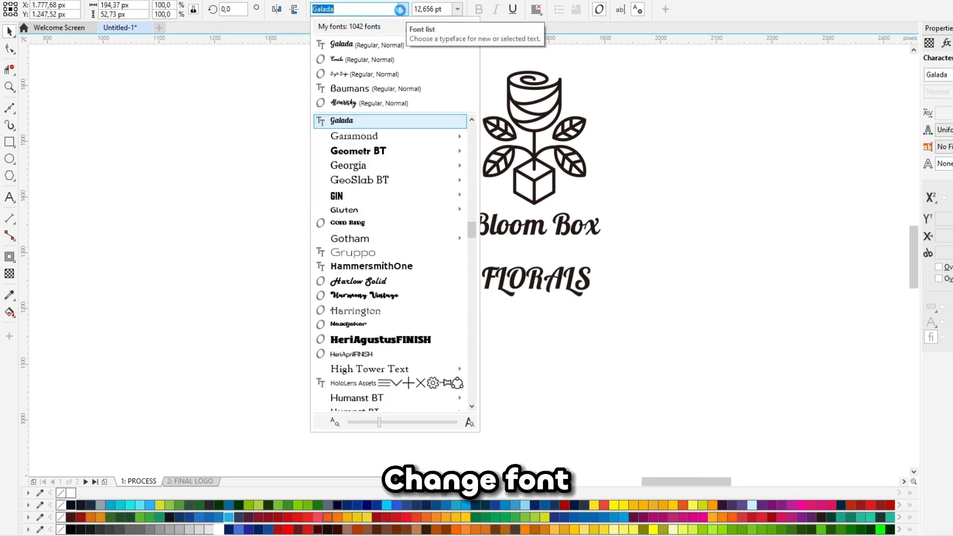
click(394, 90)
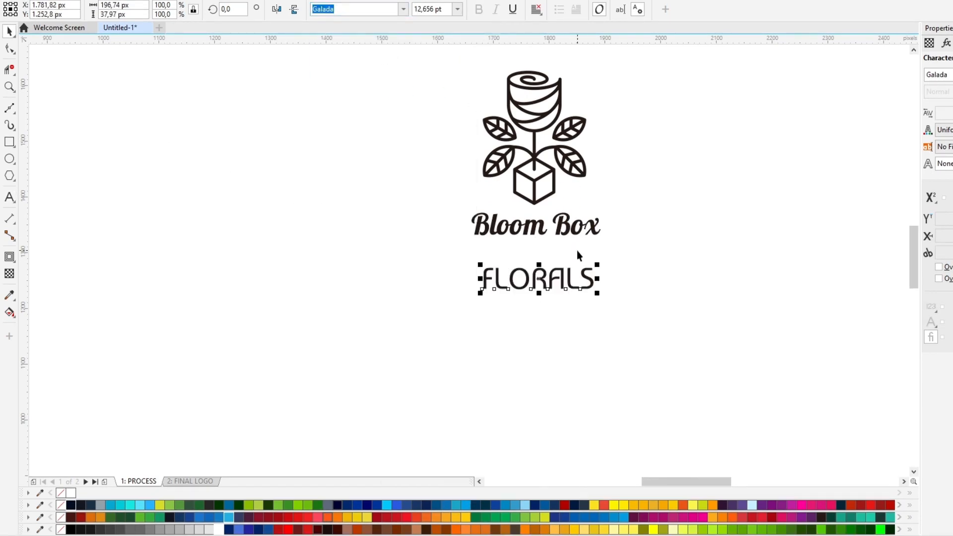
scroll(577, 252, up, 2)
drag(603, 321, 485, 287)
drag(475, 252, 497, 249)
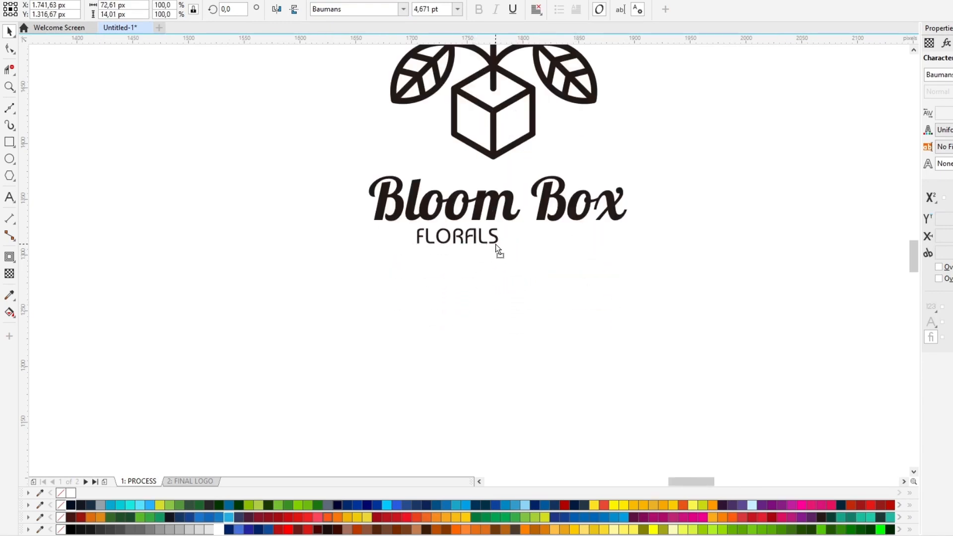
Change the font of the FLORALS text to Montserrat SemiBold
click(404, 9)
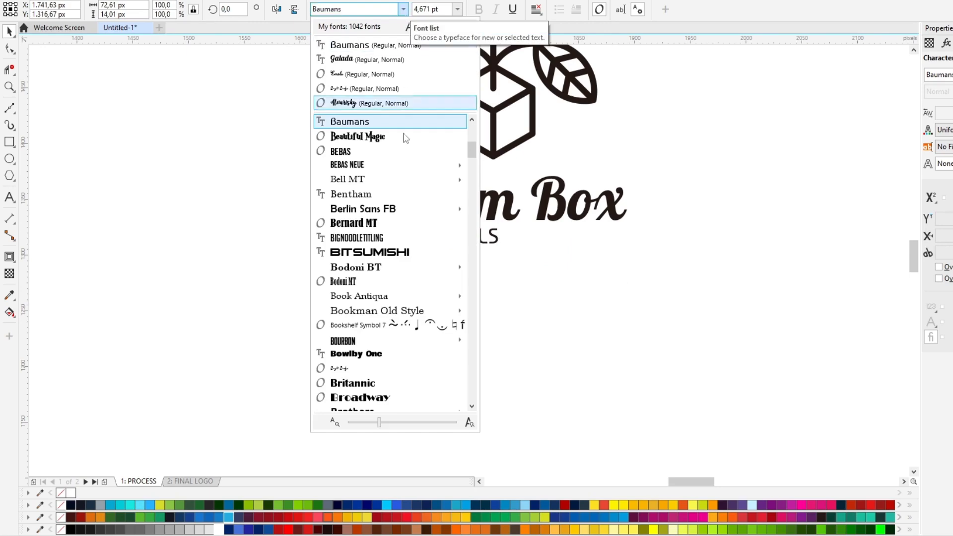
scroll(385, 195, down, 8)
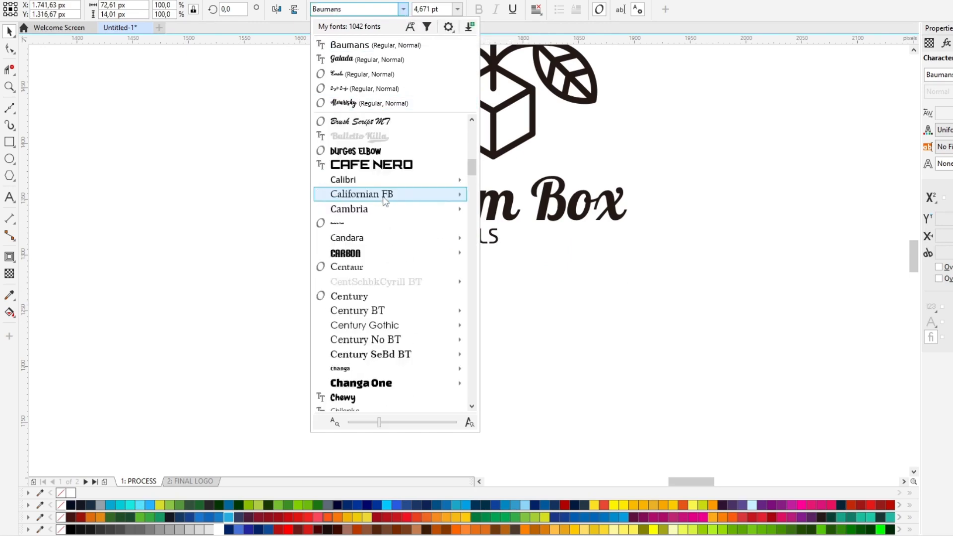
click(363, 10)
text(mon)
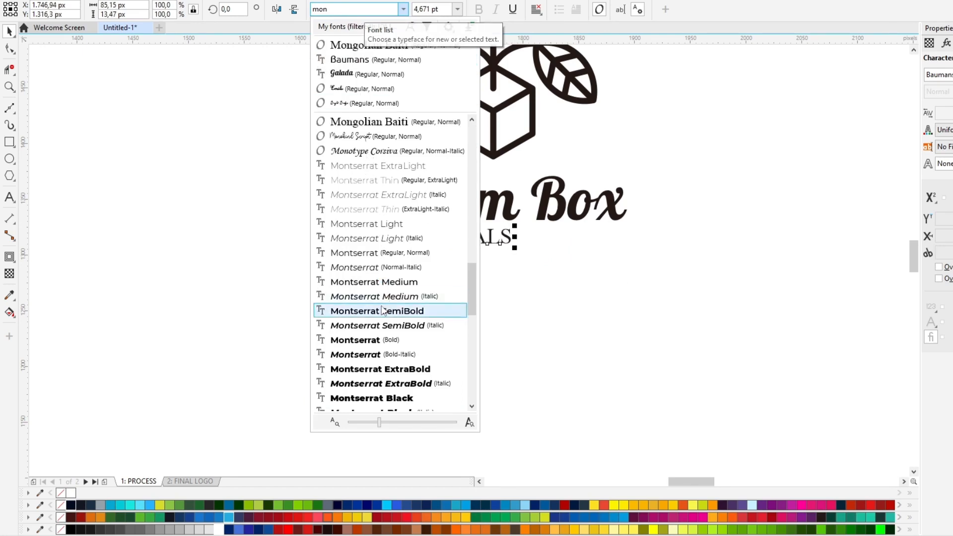
key(Return)
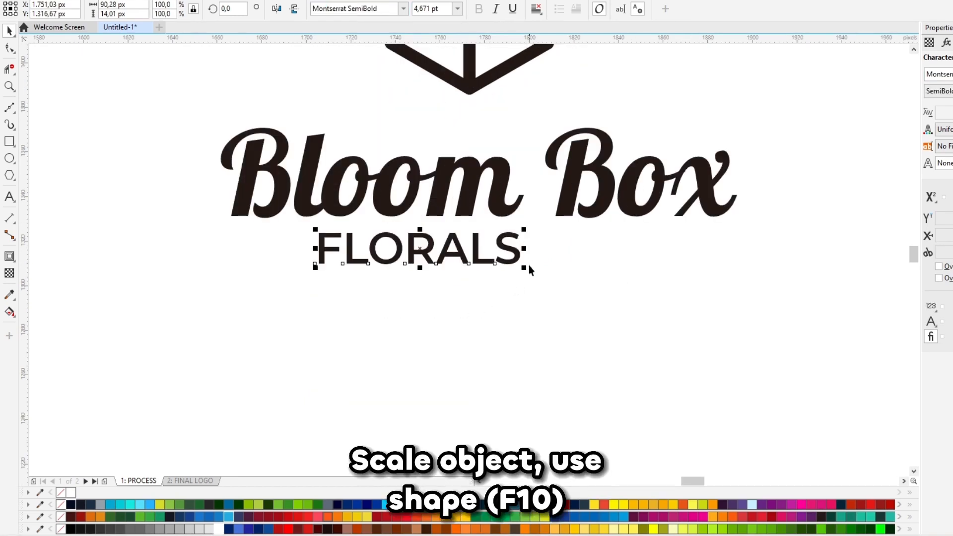
Widen the letter spacing of FLORALS with the Shape tool until the word is about 134 px wide
key(F10)
drag(524, 263, 617, 271)
key(space)
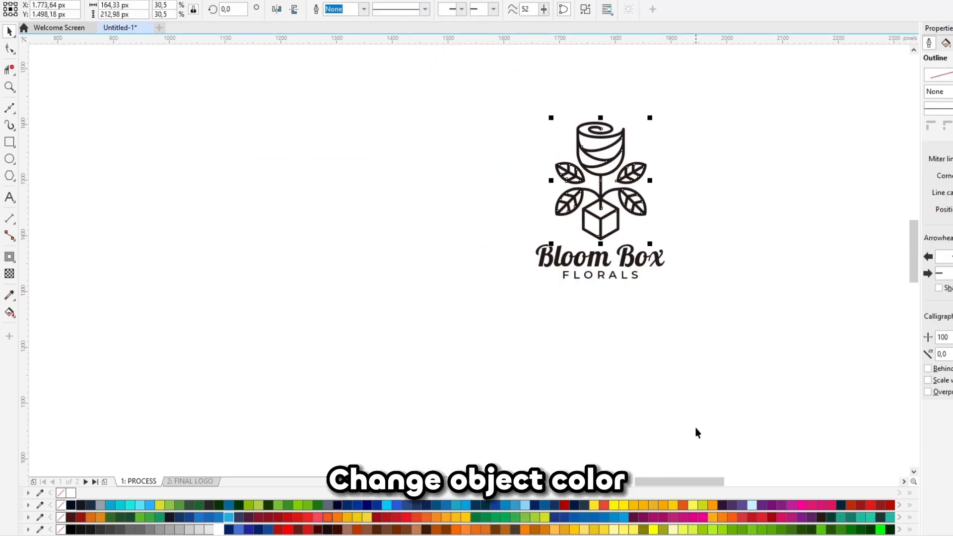
Try a magenta fill on the flower emblem and settle on bright red
click(802, 505)
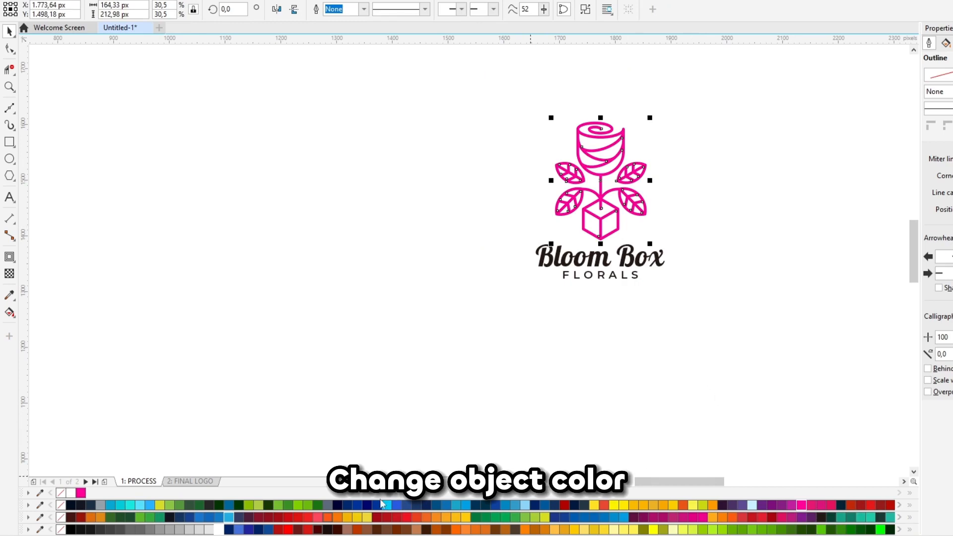
click(639, 297)
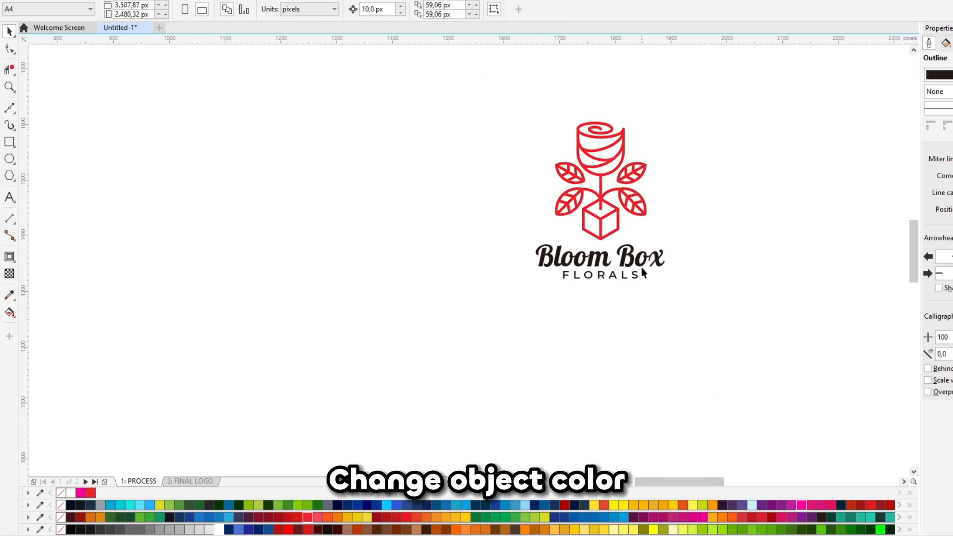
scroll(632, 267, up, 2)
Fill the FLORALS text with dark red and group the emblem with both text lines
click(631, 292)
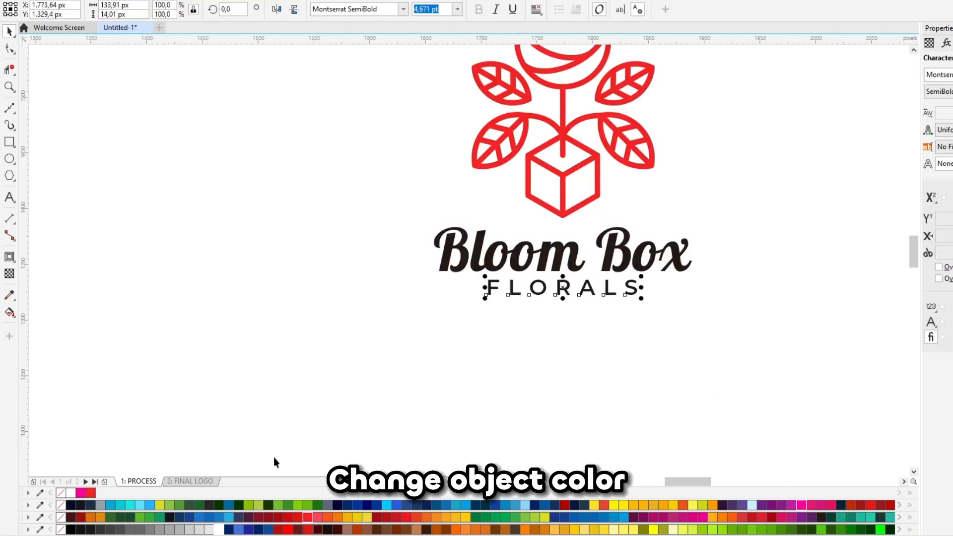
click(302, 519)
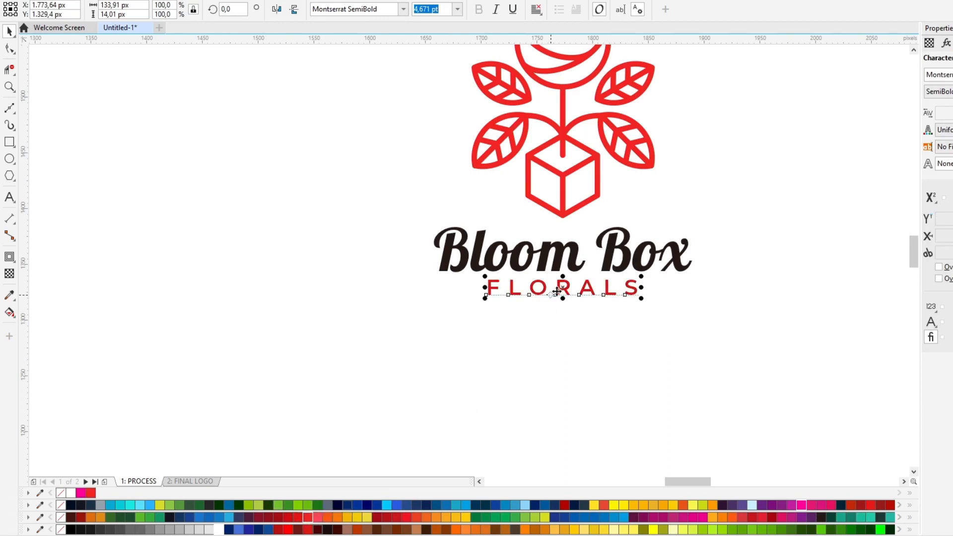
scroll(557, 291, up, 2)
key(i)
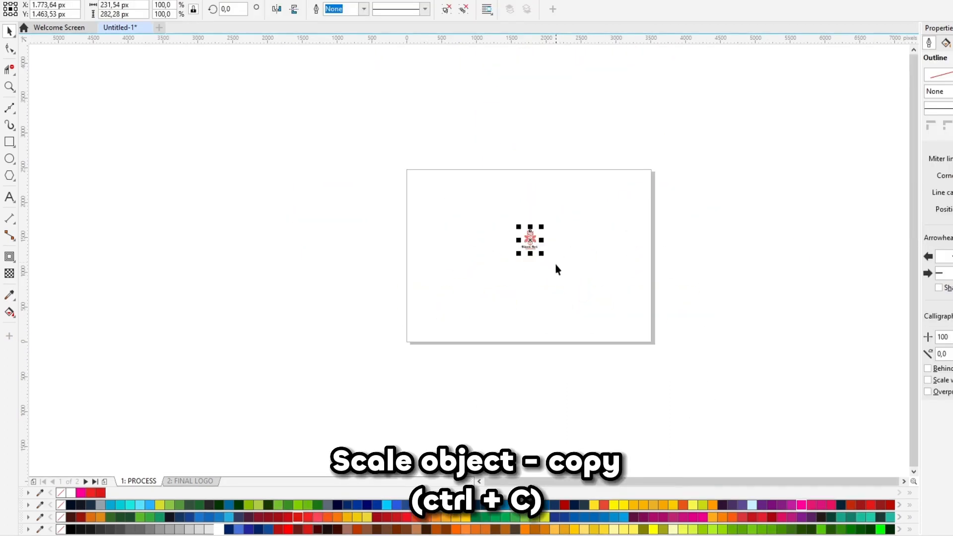
Scale the grouped logo up to about 1358 × 1655 px and copy it onto the FINAL LOGO page
drag(544, 258, 581, 301)
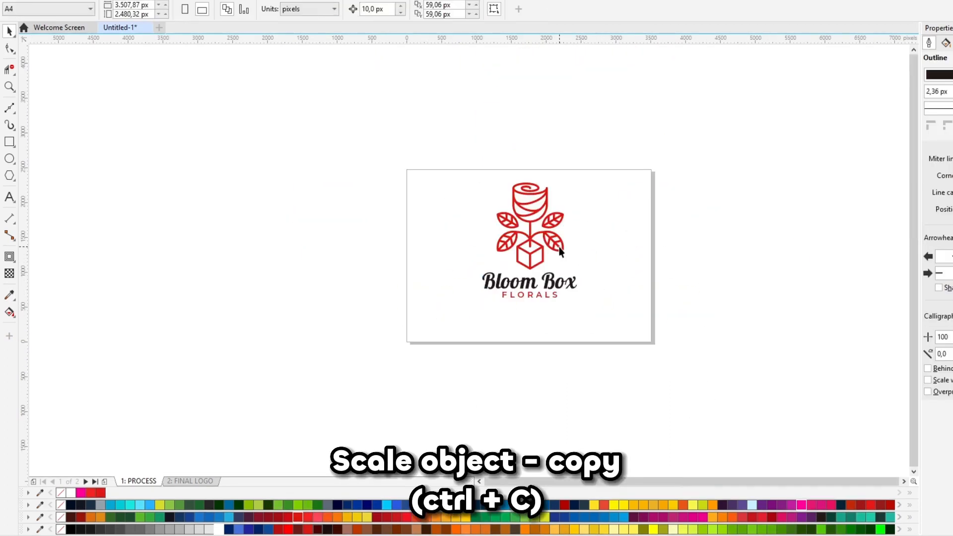
key(ctrl+c)
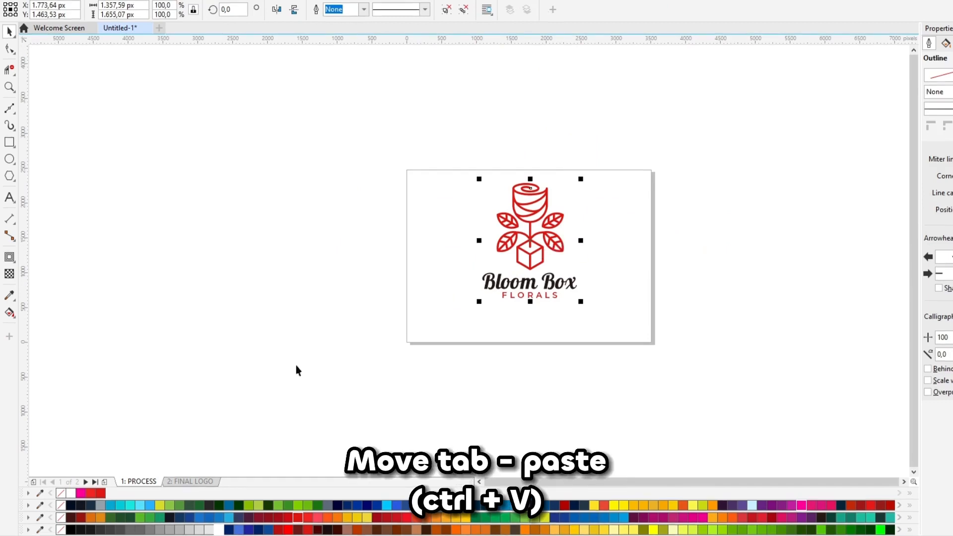
click(191, 481)
key(ctrl+v)
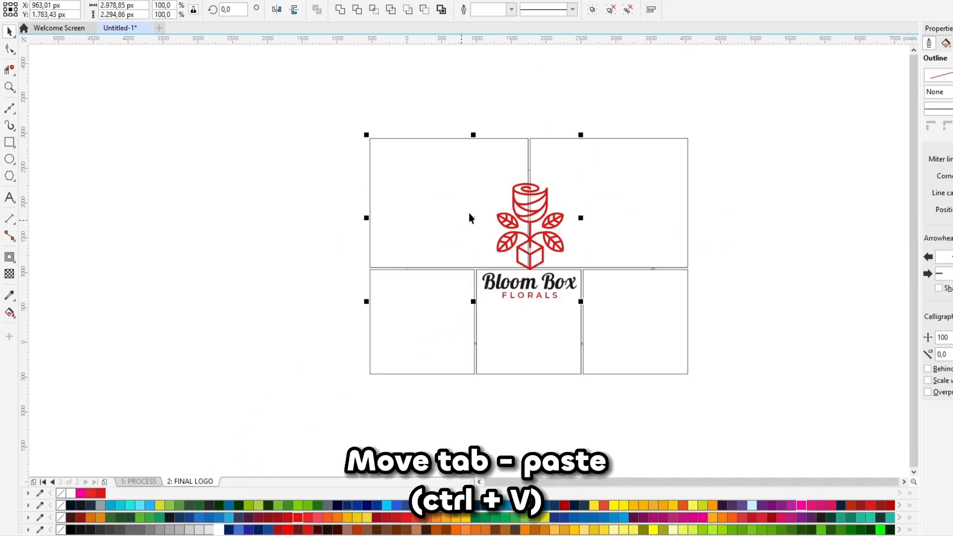
Center the logo in the upper-left frame and scale it down to about 622 × 758 px
drag(530, 217, 448, 179)
click(499, 95)
click(486, 238)
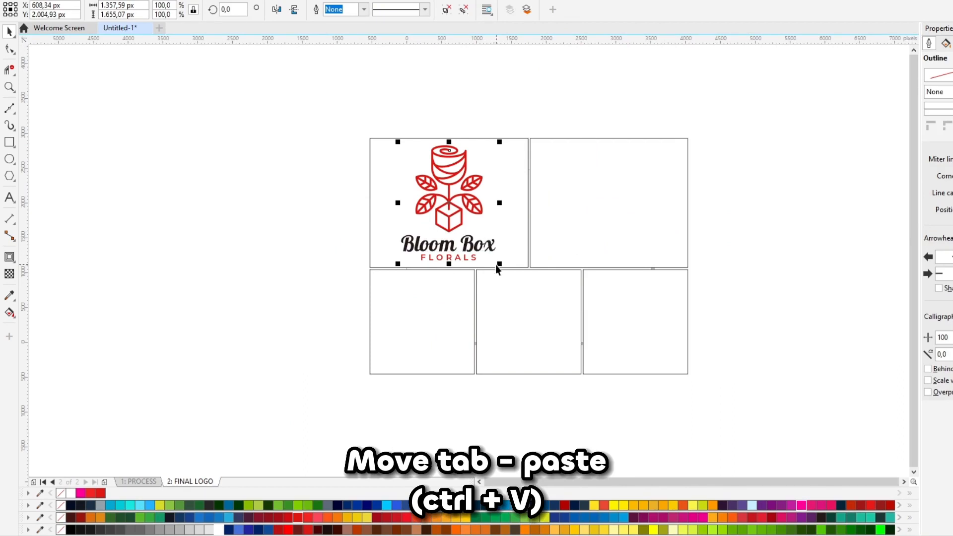
drag(499, 266, 471, 267)
Duplicate the logo into the upper-right frame and center it there
drag(449, 204, 547, 208)
shift+click(653, 234)
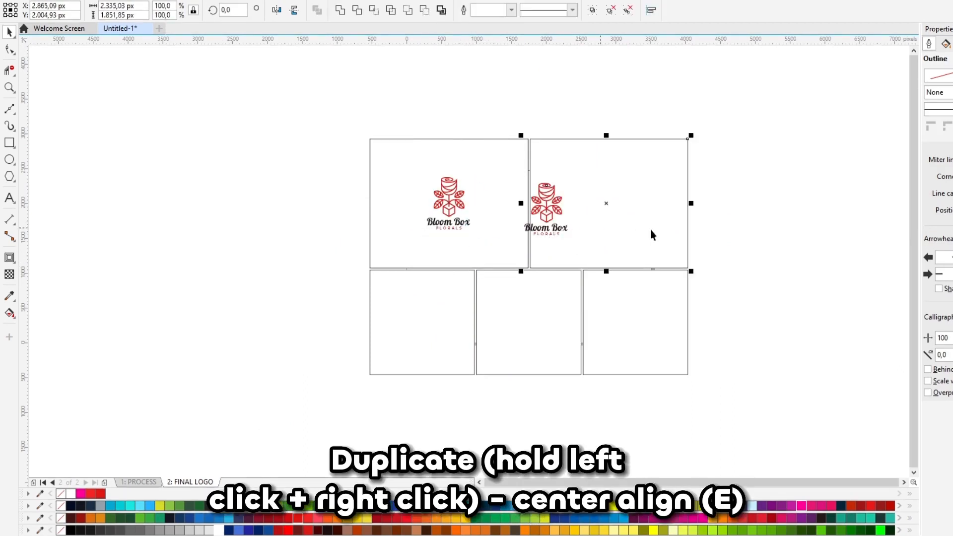
key(e)
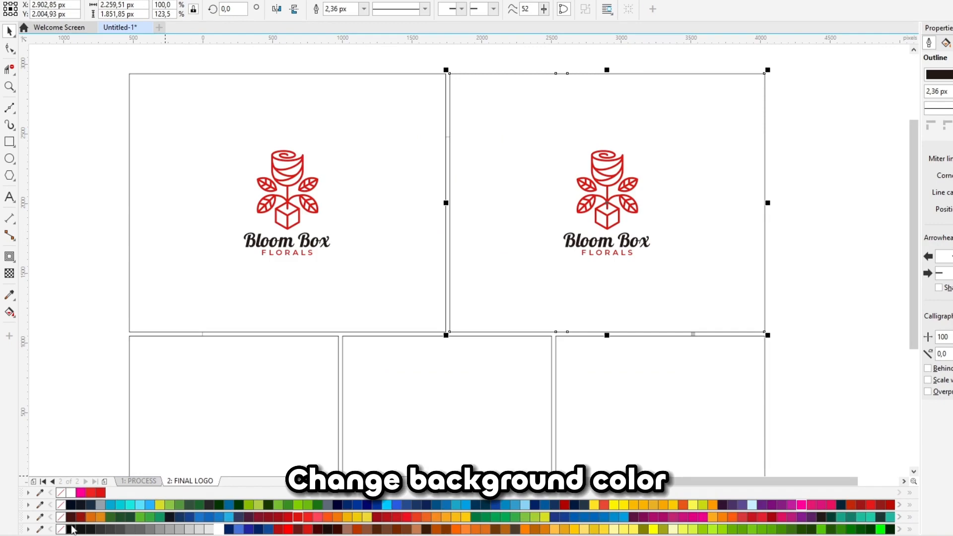
Fill the upper-right frame with black and recolor its Bloom Box text with white sampled by the Color Eyedropper
click(72, 530)
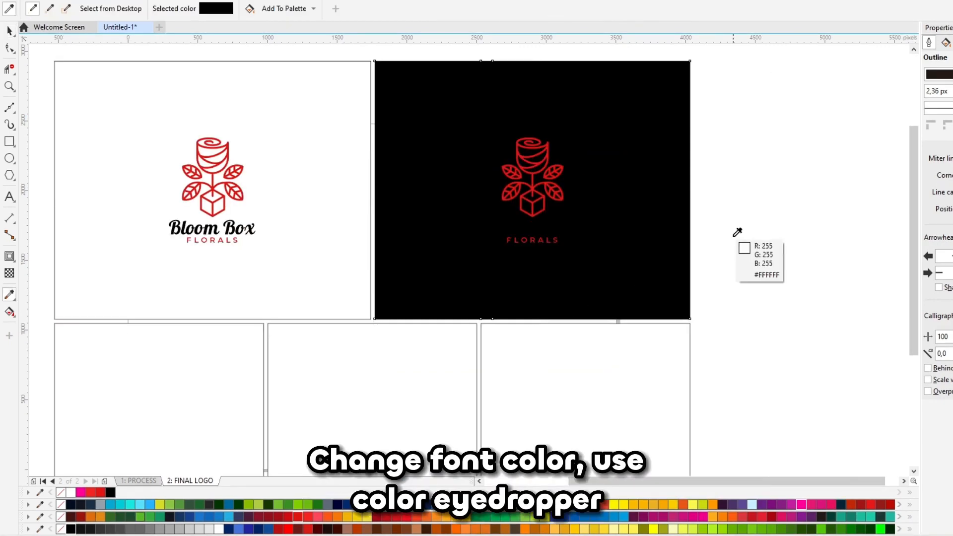
click(734, 234)
scroll(555, 227, up, 3)
click(568, 236)
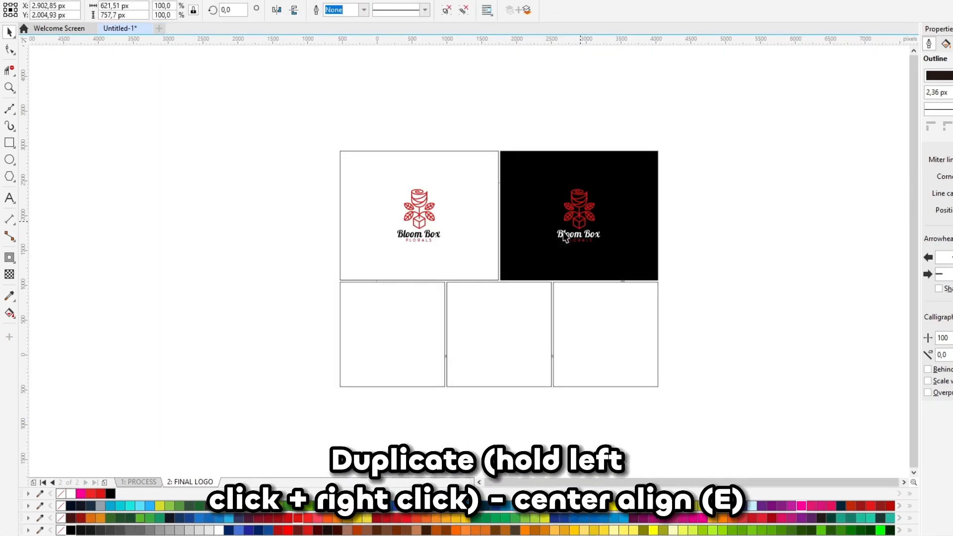
Duplicate the white-text logo into the center of the lower middle frame and fill that frame with the emblem's sampled red
drag(563, 231, 475, 332)
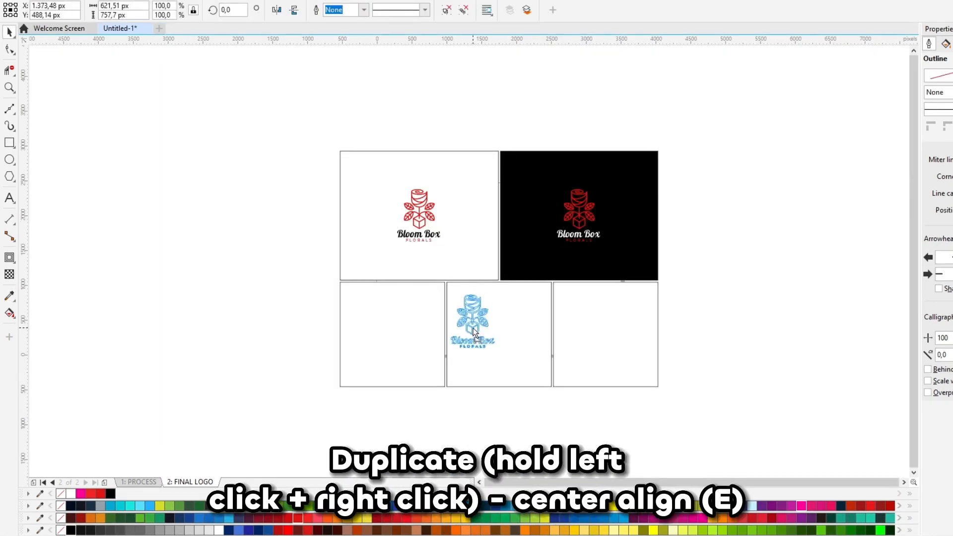
shift+click(524, 348)
key(e)
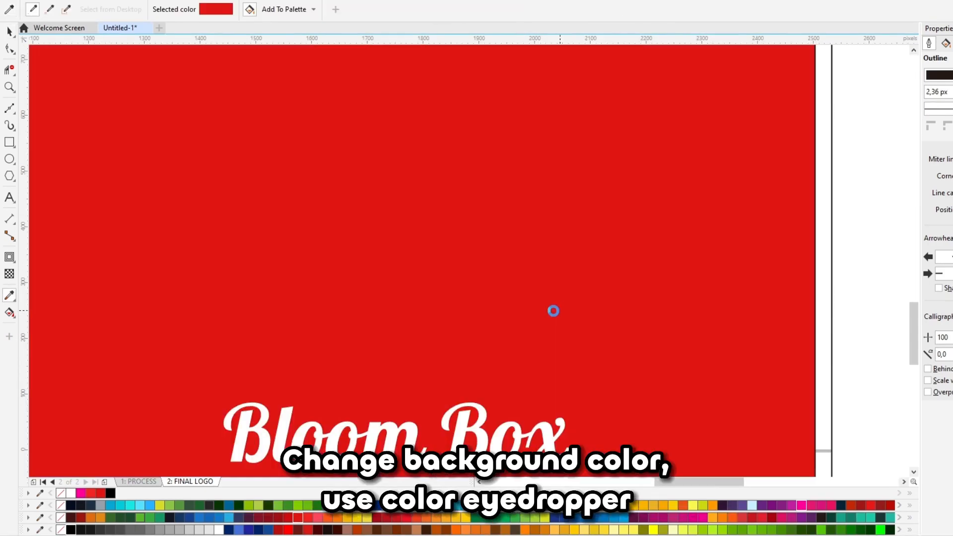
key(space)
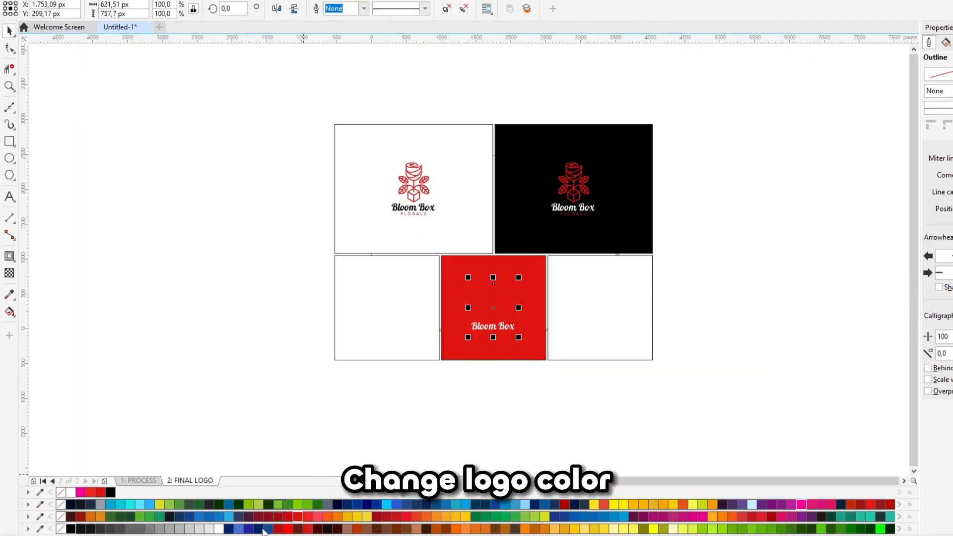
Fill the logo on the red frame with white and scale it down to about 468 × 571 px
click(219, 530)
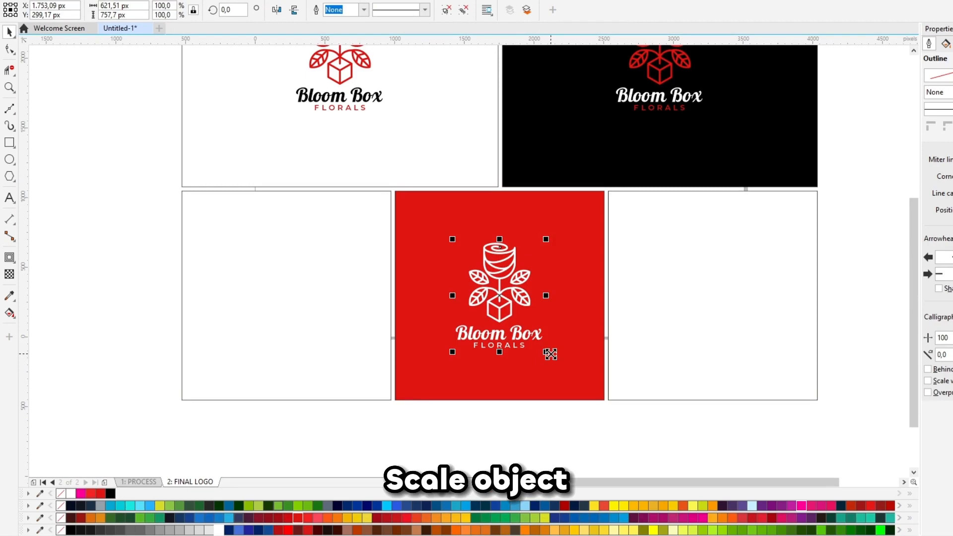
drag(549, 356, 539, 355)
click(529, 430)
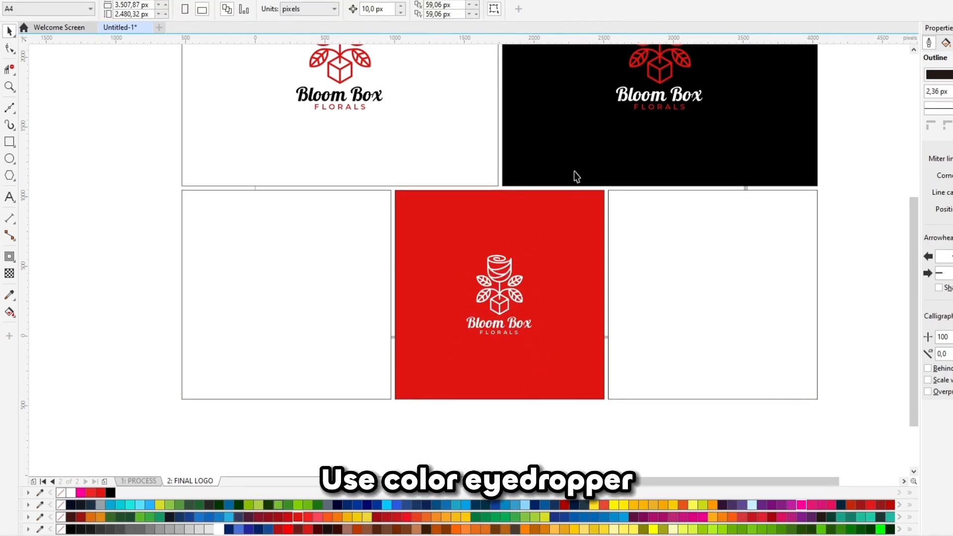
Sample black from the upper-right frame with the Color Eyedropper and apply it to the lower-left frame
key(e)
click(574, 172)
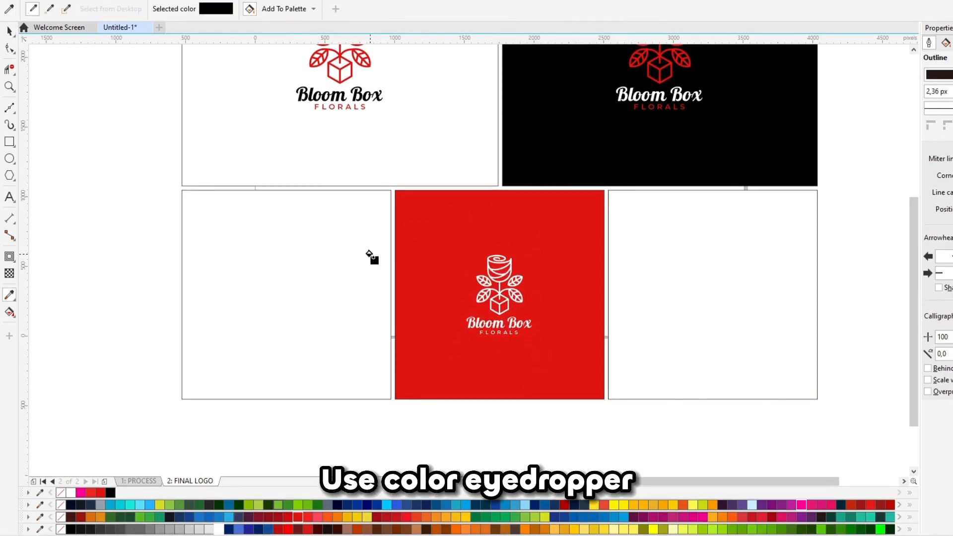
click(372, 257)
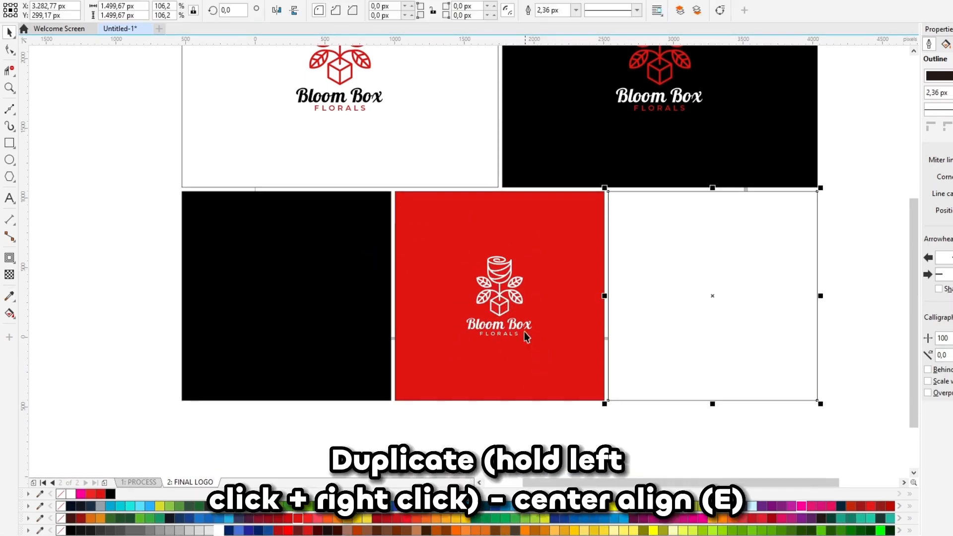
Duplicate the white logo from the red frame into the lower-left black frame and center it there
click(525, 333)
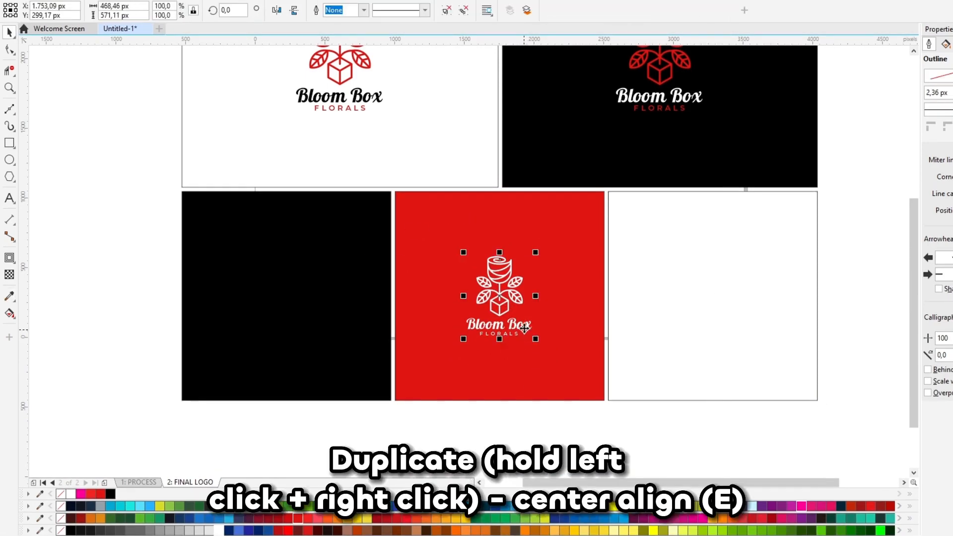
drag(525, 332, 696, 315)
shift+click(340, 377)
key(c)
key(e)
click(372, 439)
click(309, 300)
Duplicate the white logo into the center of the lower-right frame and fill the copy with black
right_click(697, 315)
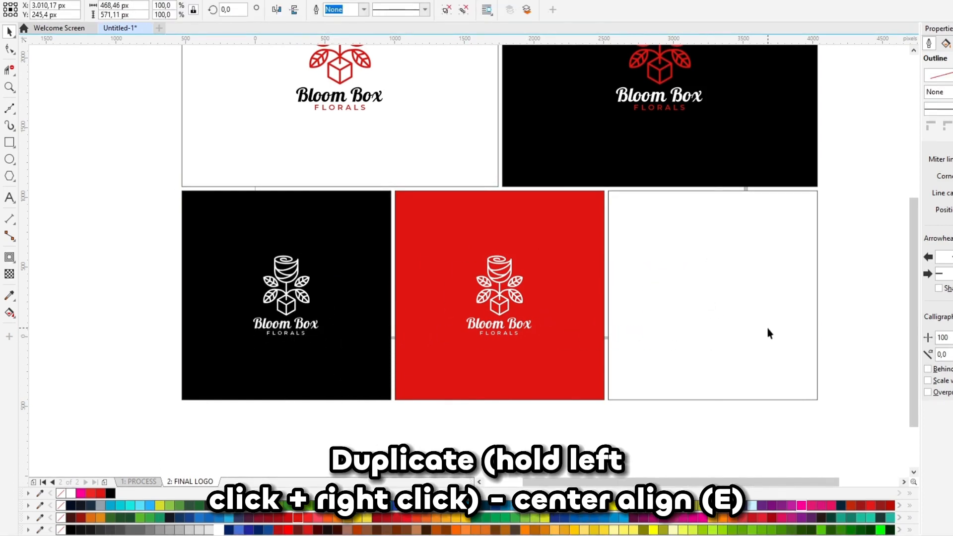
shift+click(767, 329)
key(e)
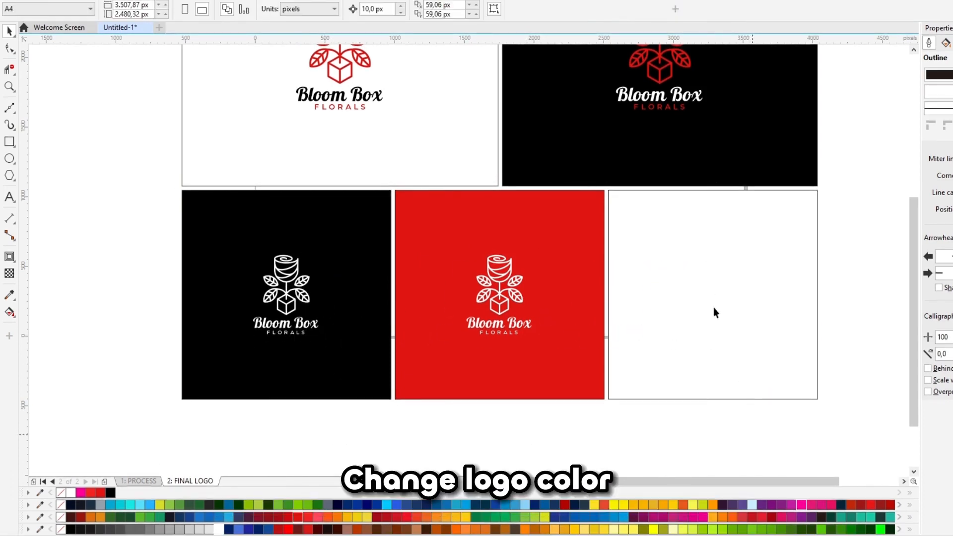
click(716, 312)
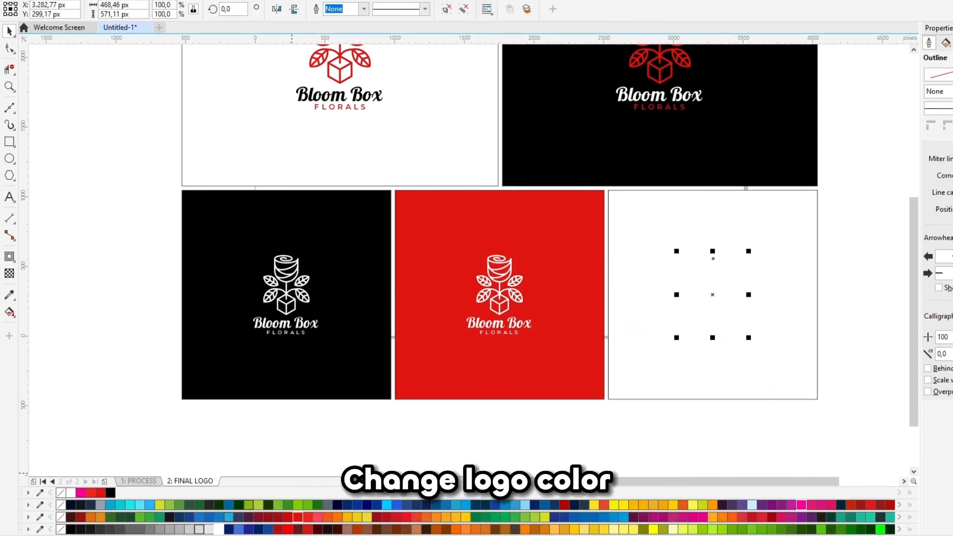
click(71, 530)
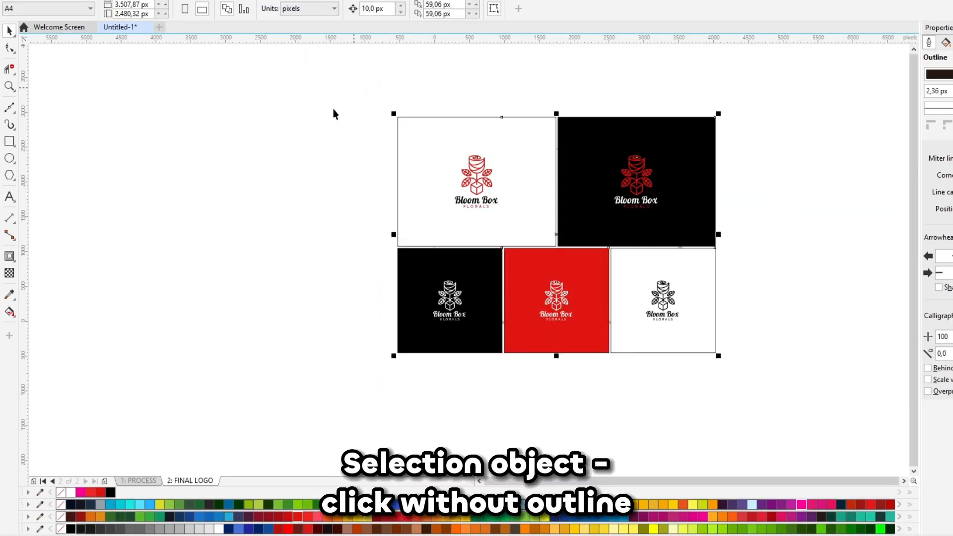
Remove the outline from all five selected background frames
right_click(61, 492)
click(279, 425)
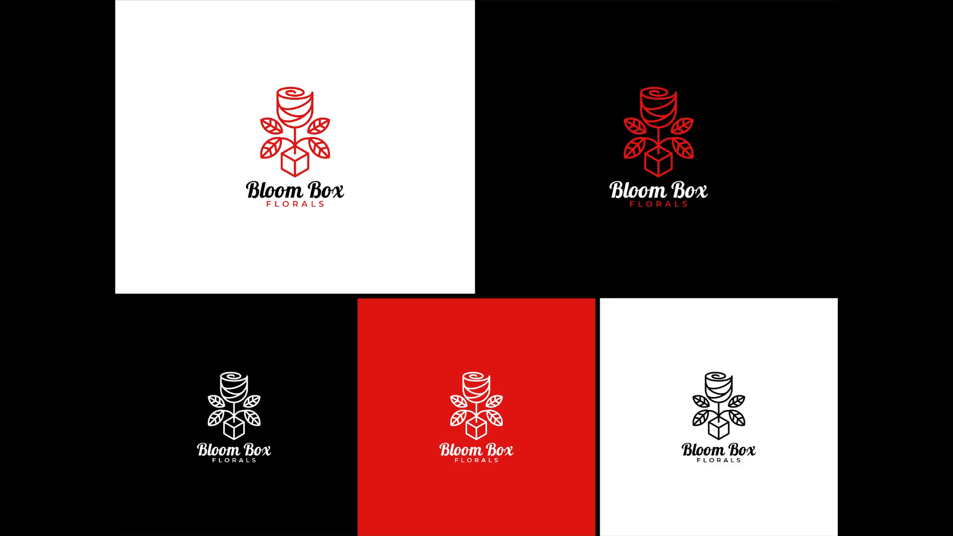